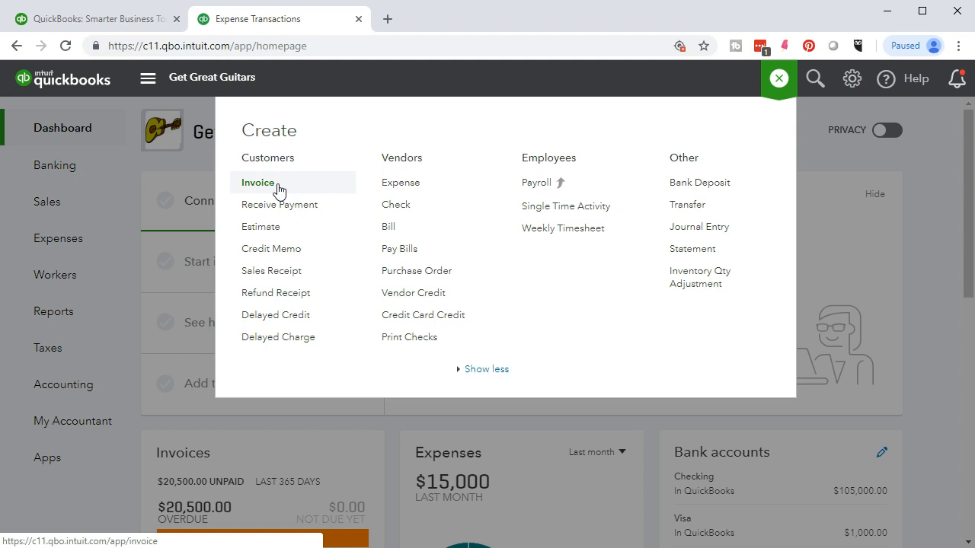
{"action": "left_click", "coordinate": [283, 272]}
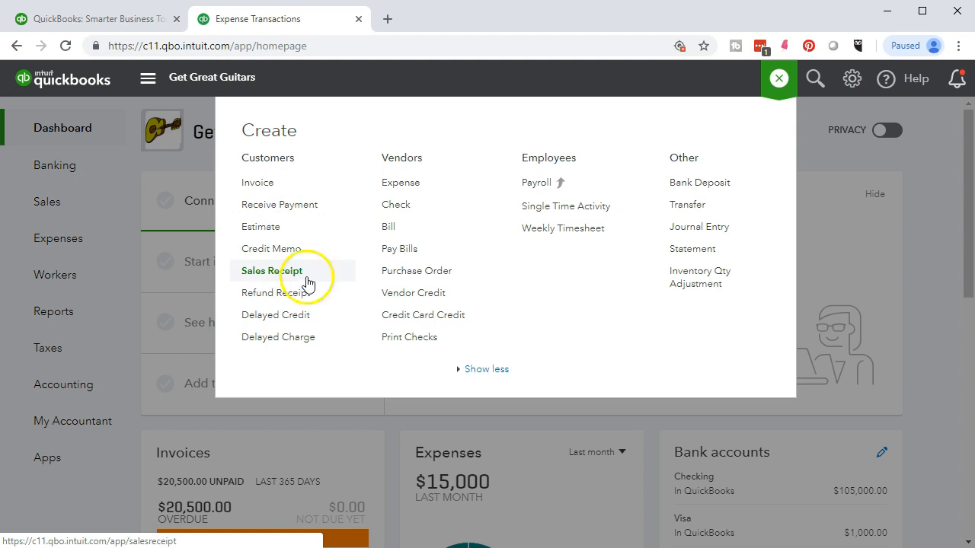
{"action": "left_click", "coordinate": [863, 284]}
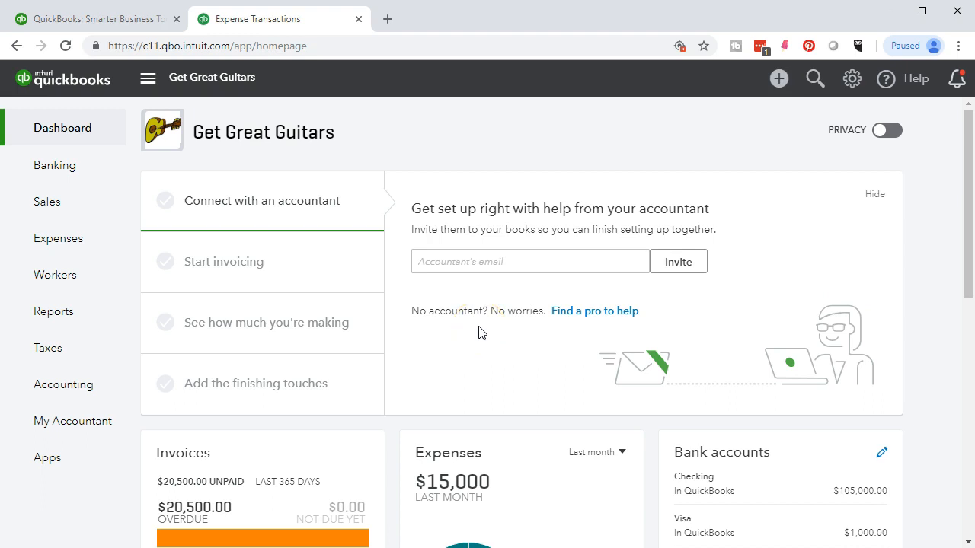
{"action": "left_click", "coordinate": [780, 81]}
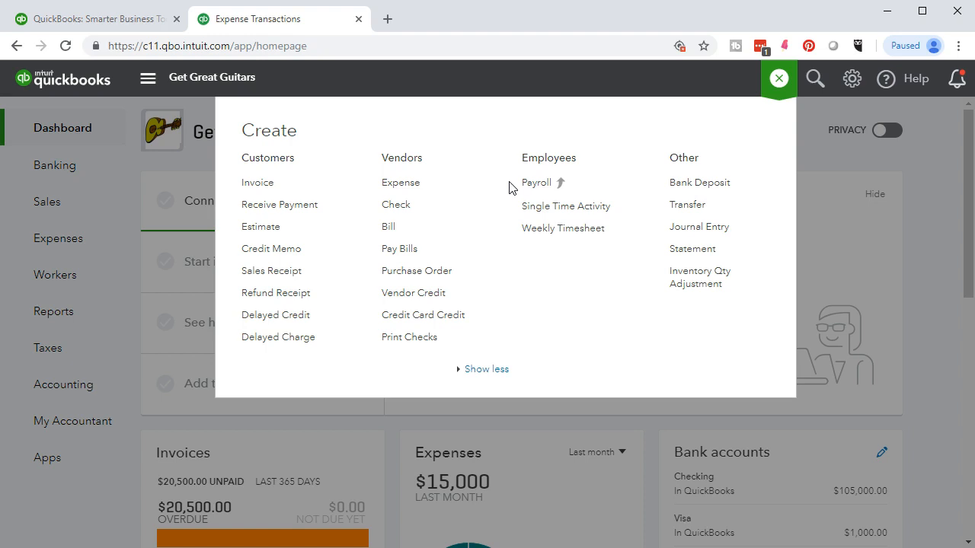
{"action": "left_click", "coordinate": [899, 276]}
Run the Balance Sheet report for 01/01/2019 to 12/31/2019 and review its current and fixed asset accounts.
{"action": "left_click", "coordinate": [74, 314]}
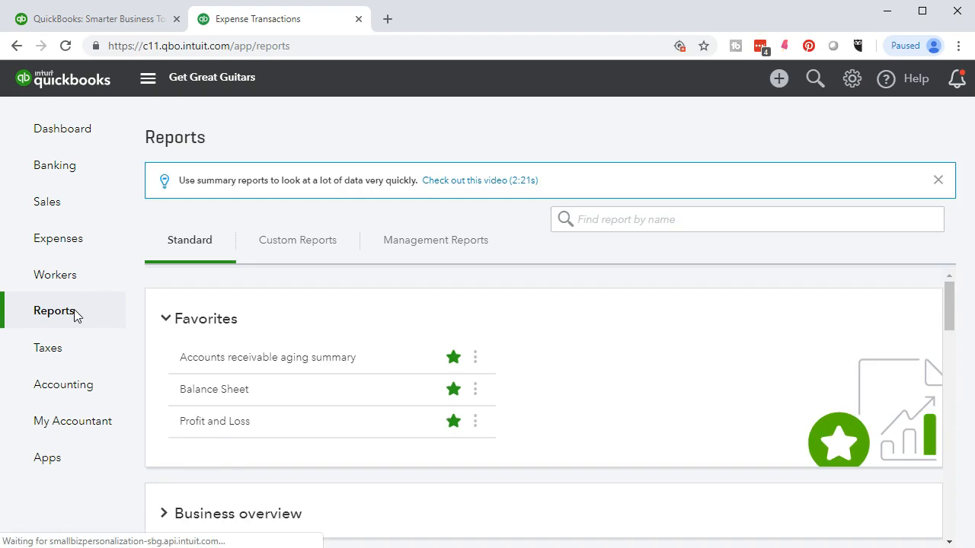
{"action": "left_click", "coordinate": [201, 390]}
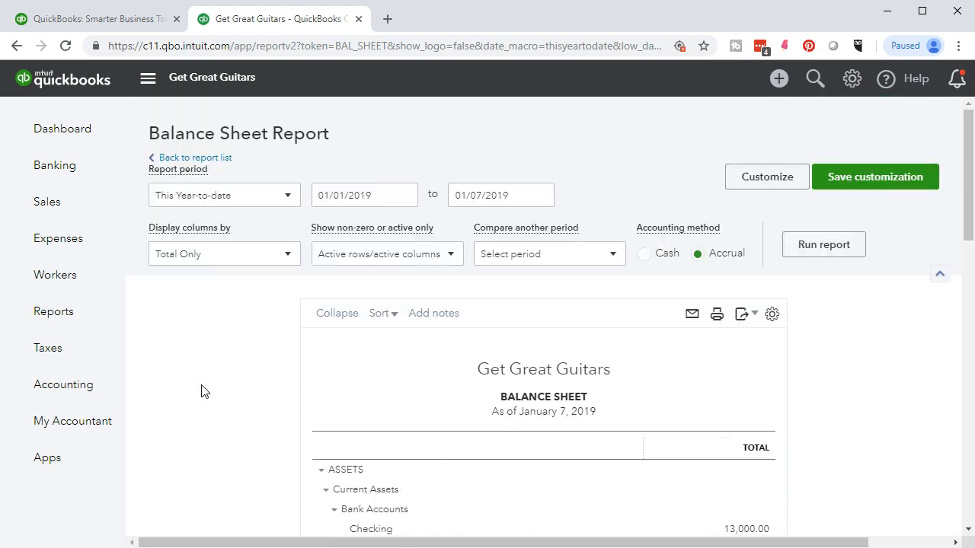
{"action": "left_click_drag", "start_coordinate": [378, 195], "coordinate": [292, 188]}
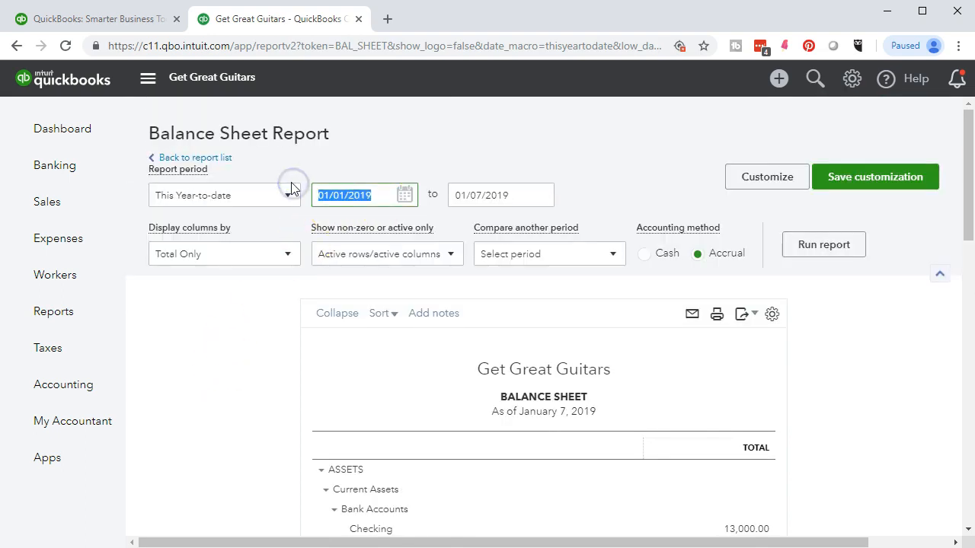
{"action": "type", "text": "010119"}
{"action": "key", "text": "Tab"}
{"action": "type", "text": "12/31/2019"}
{"action": "key", "text": "Tab"}
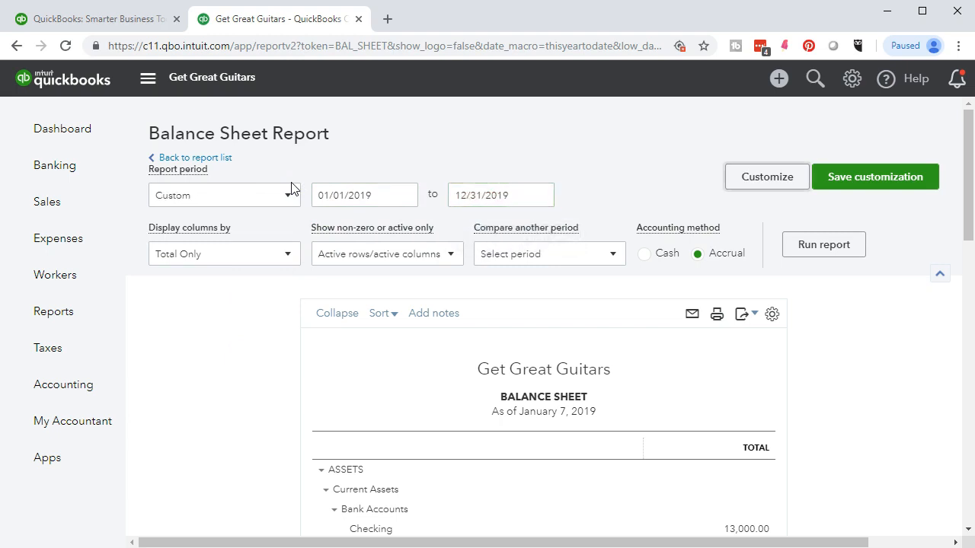
{"action": "left_click", "coordinate": [790, 261]}
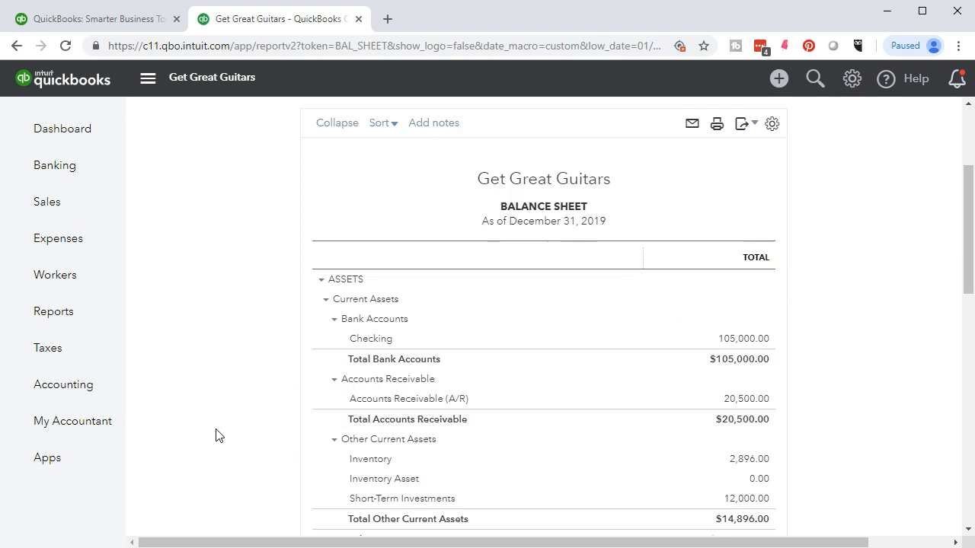
{"action": "scroll", "coordinate": [217, 434], "scroll_direction": "down", "scroll_amount": 1}
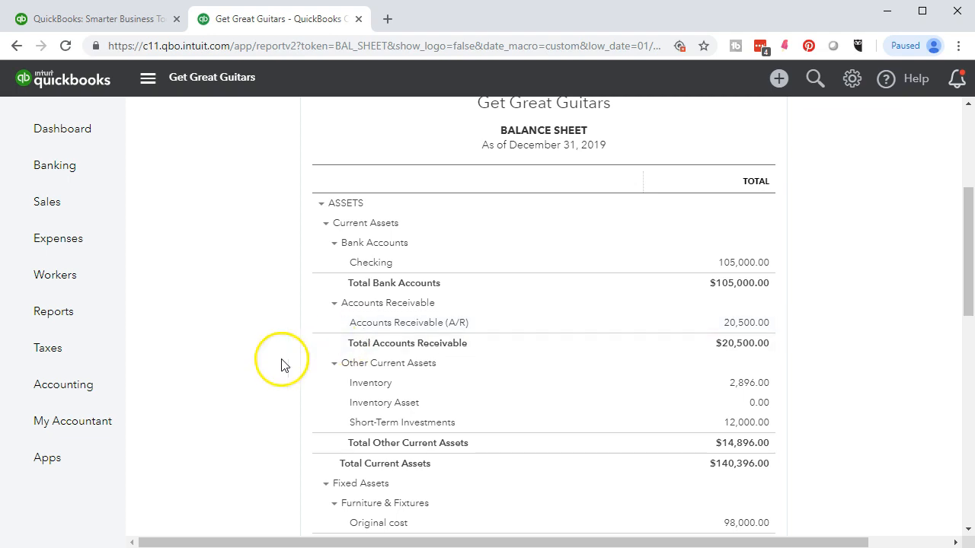
{"action": "scroll", "coordinate": [283, 355], "scroll_direction": "down", "scroll_amount": 2}
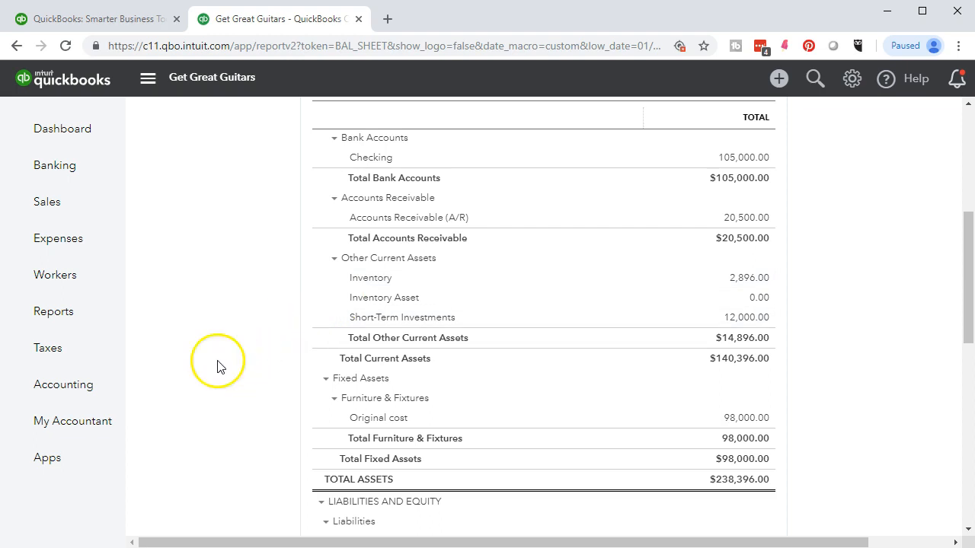
Run the Profit and Loss report for 01/01/2018 to 12/31/2018 and review its income and expense lines.
{"action": "left_click", "coordinate": [86, 325]}
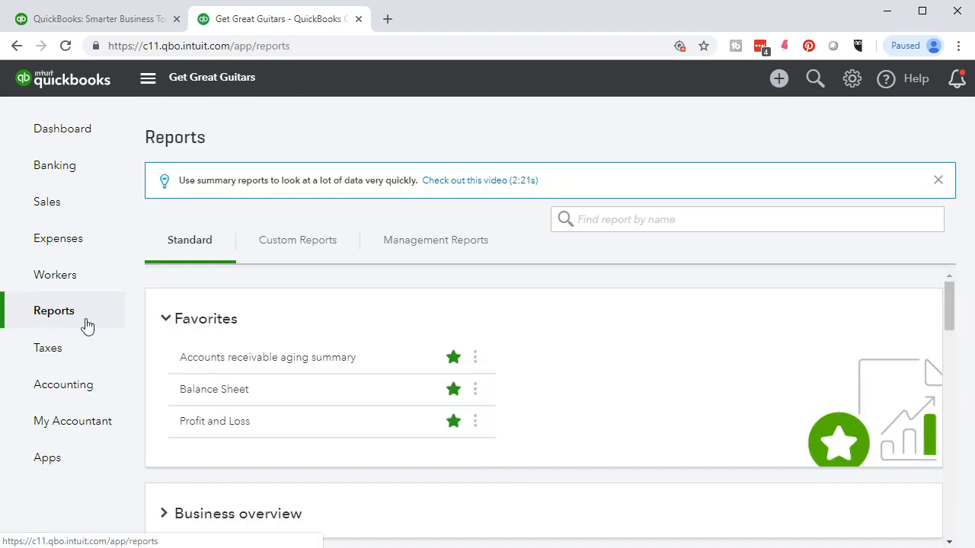
{"action": "left_click", "coordinate": [195, 423]}
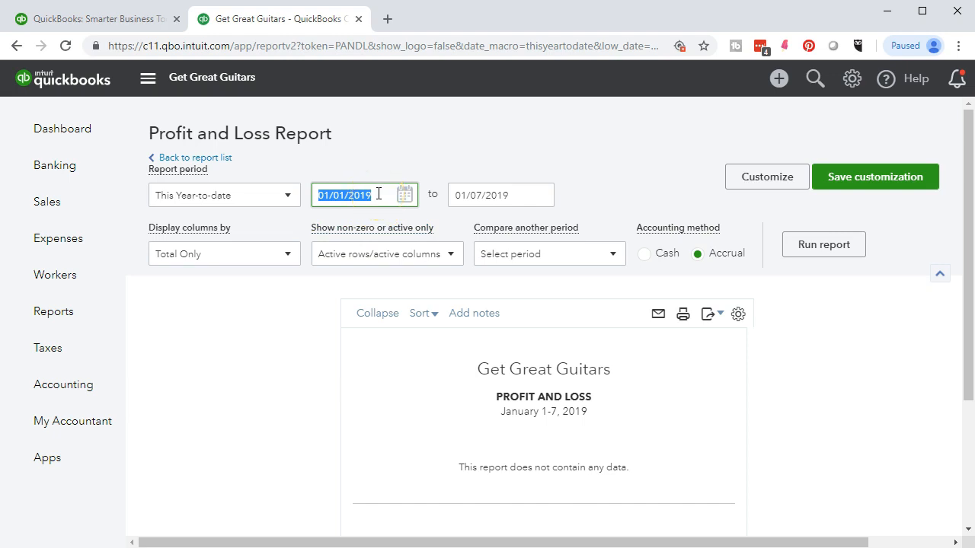
{"action": "type", "text": "01/01/2018"}
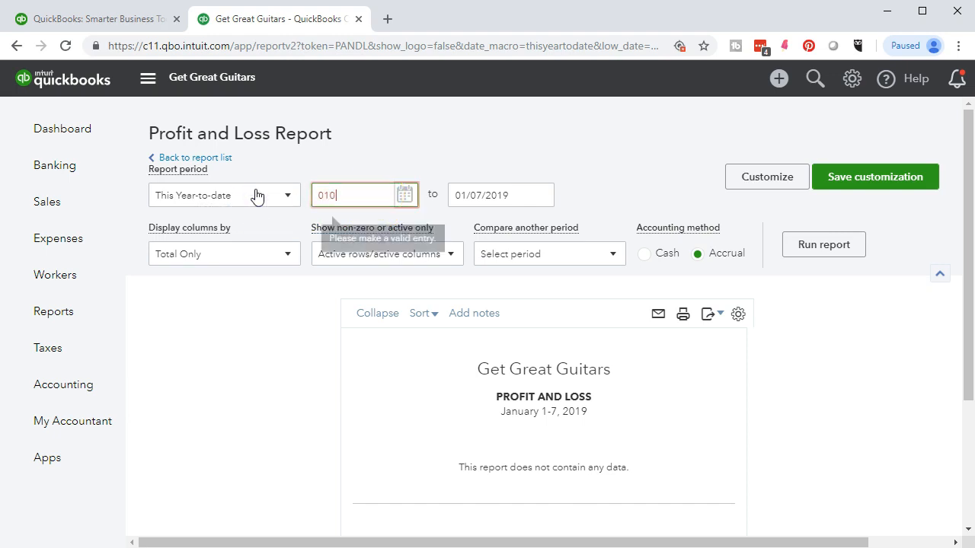
{"action": "key", "text": "Tab"}
{"action": "type", "text": "12/31/2018"}
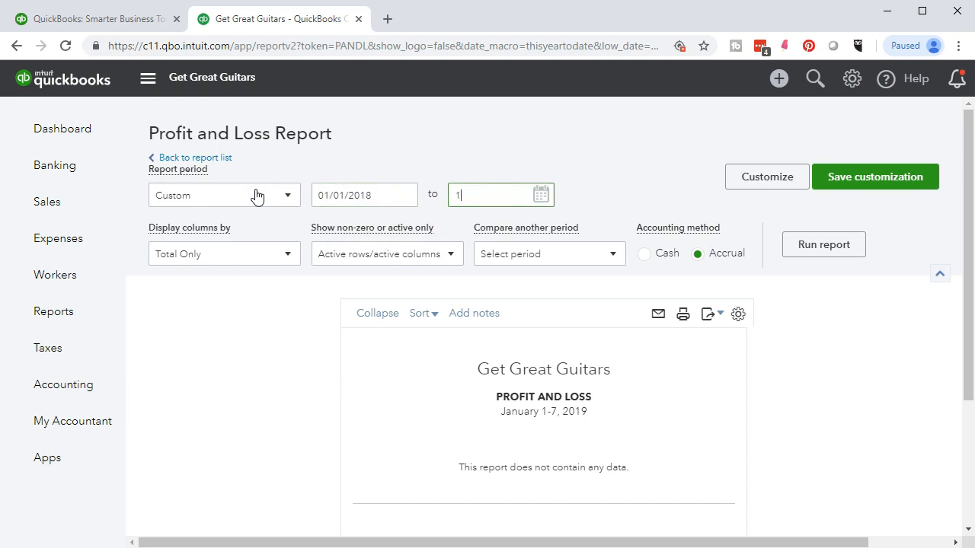
{"action": "key", "text": "Tab"}
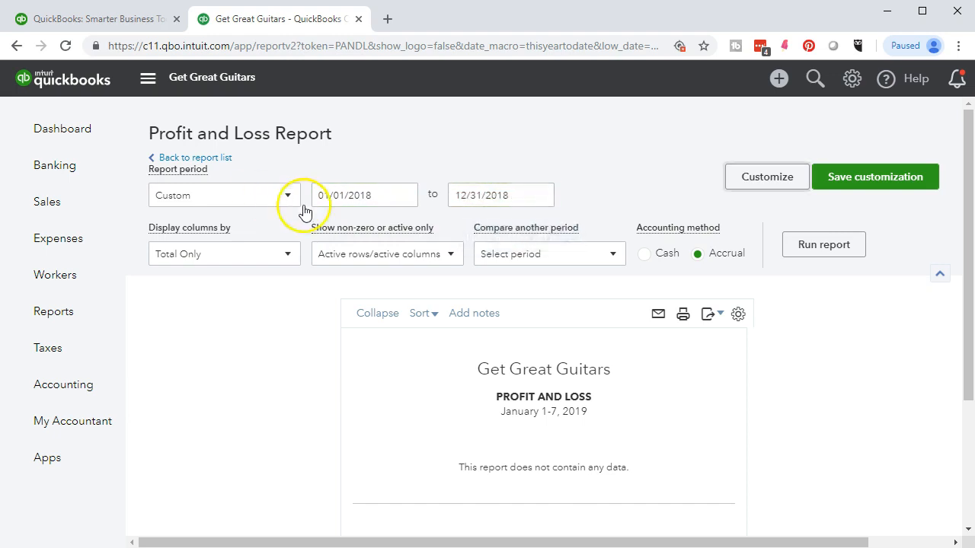
{"action": "left_click", "coordinate": [792, 245]}
{"action": "scroll", "coordinate": [789, 250], "scroll_direction": "down", "scroll_amount": 3}
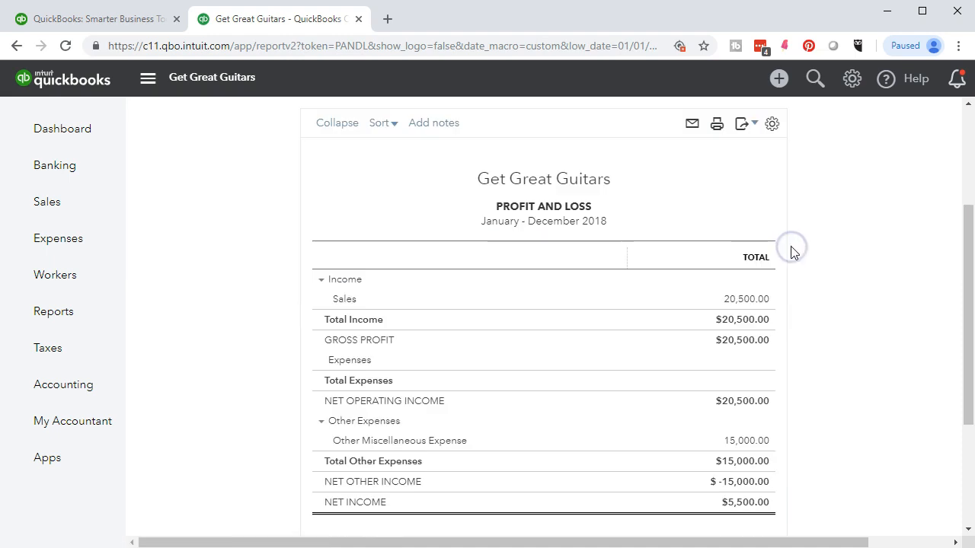
{"action": "left_click", "coordinate": [697, 305]}
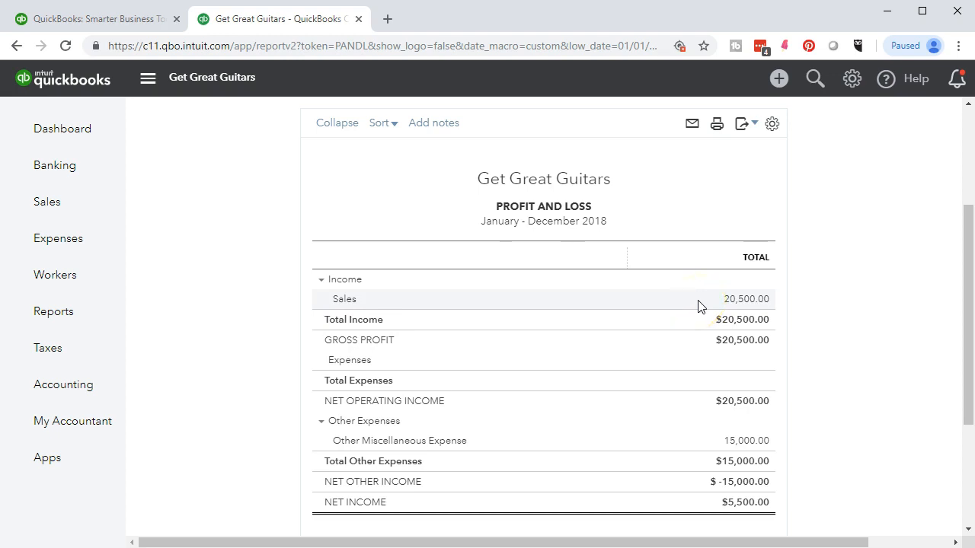
{"action": "left_click", "coordinate": [705, 380]}
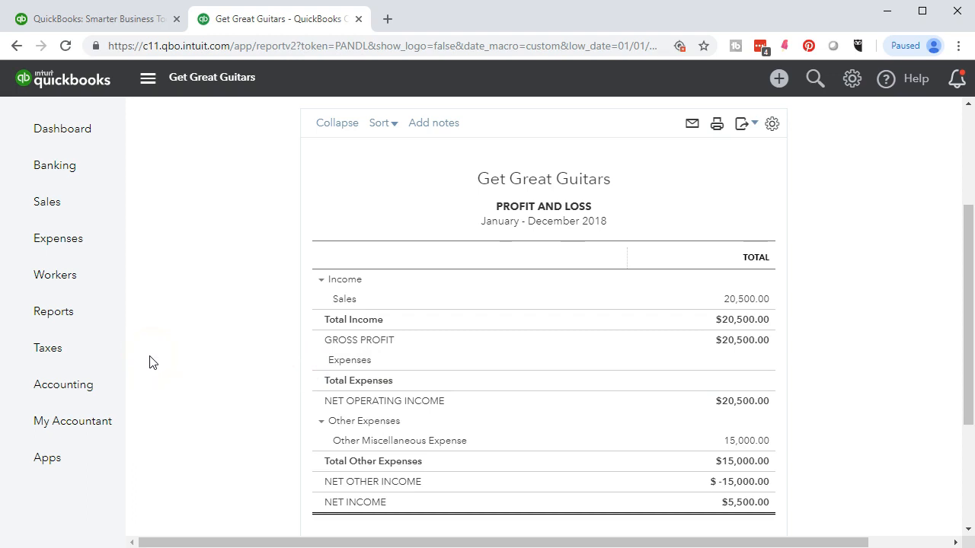
Create a new invoice for the customer Anderson Guitars.
{"action": "left_click", "coordinate": [778, 79]}
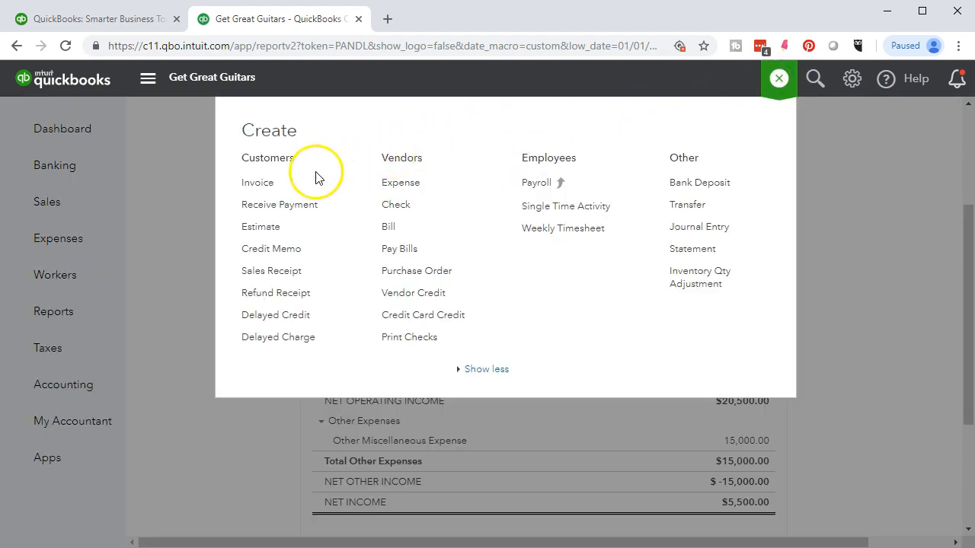
{"action": "left_click", "coordinate": [261, 188]}
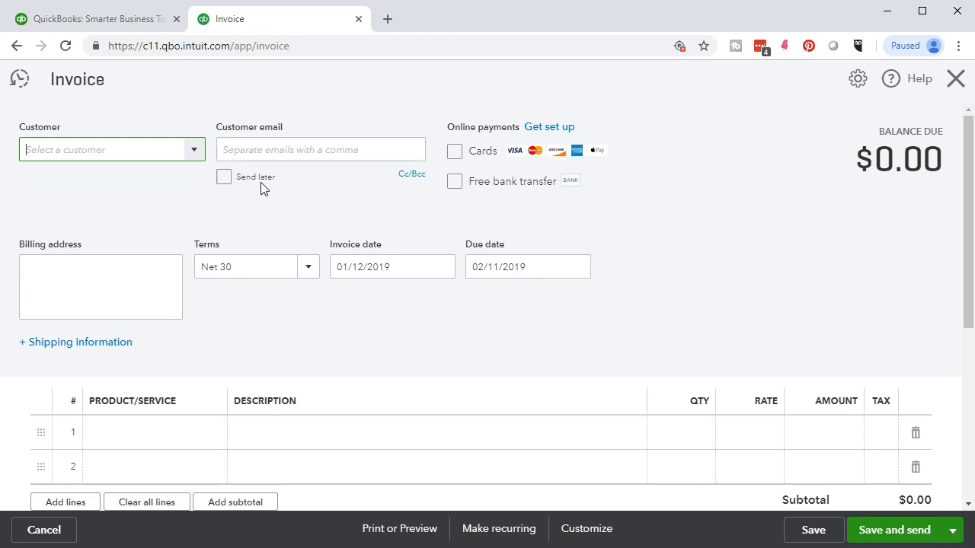
{"action": "left_click_drag", "start_coordinate": [174, 200], "coordinate": [139, 199]}
{"action": "type", "text": "A"}
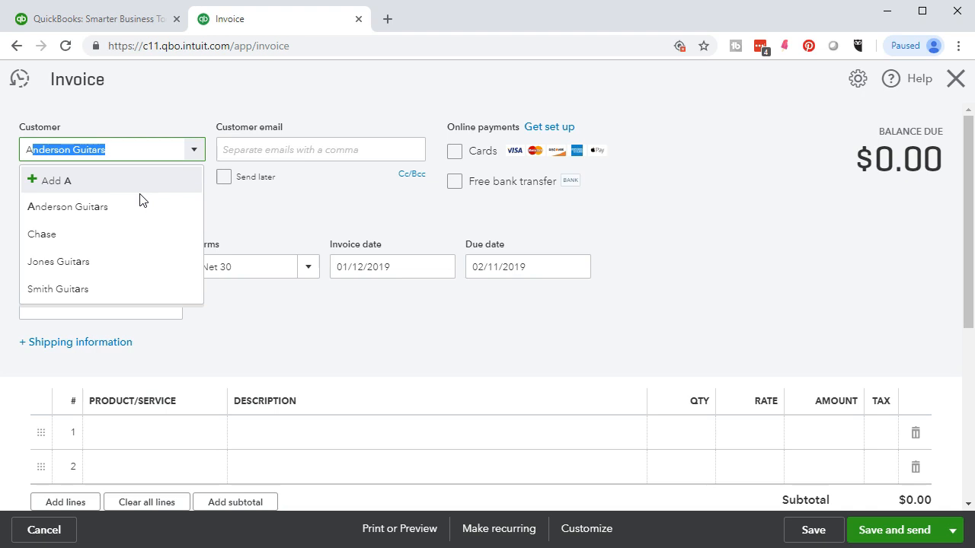
{"action": "type", "text": "n"}
{"action": "left_click", "coordinate": [128, 207]}
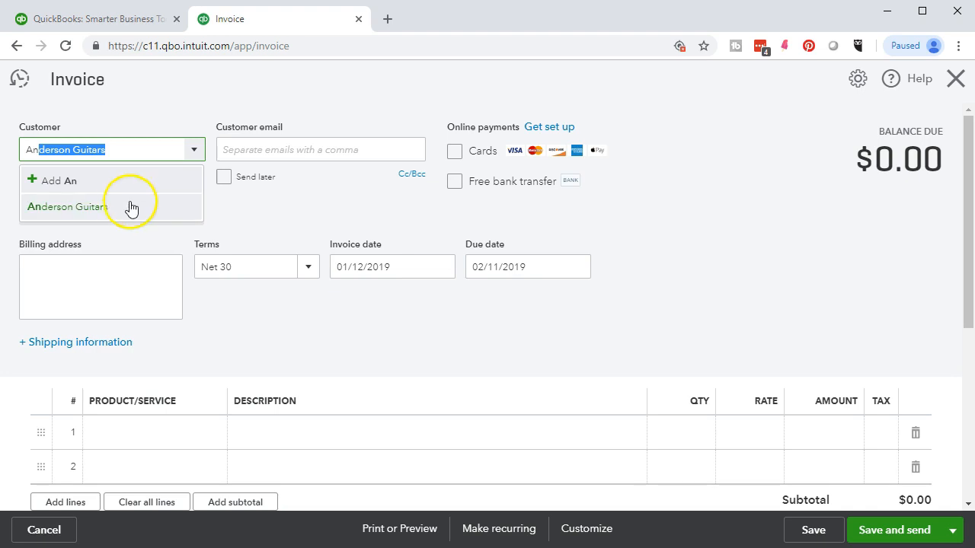
{"action": "left_click", "coordinate": [126, 212]}
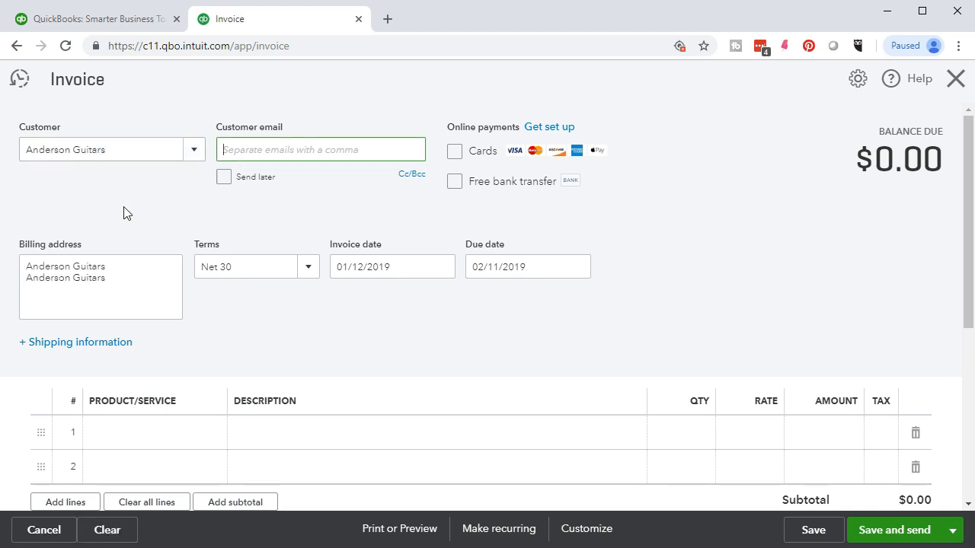
Examine the invoice's billing address, available payment terms, invoice date, due date and shipping information fields.
{"action": "left_click", "coordinate": [101, 267]}
{"action": "left_click", "coordinate": [87, 287]}
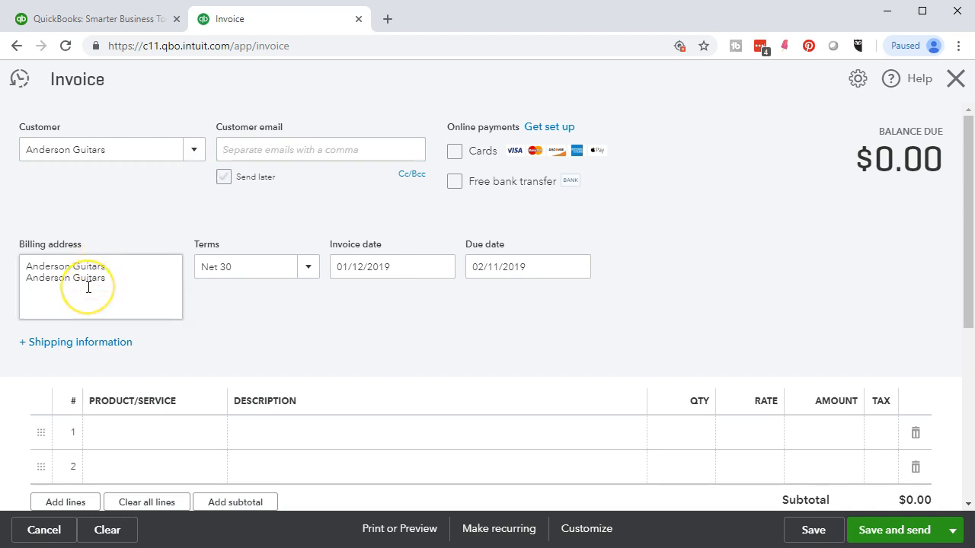
{"action": "left_click", "coordinate": [73, 297]}
{"action": "left_click", "coordinate": [74, 297]}
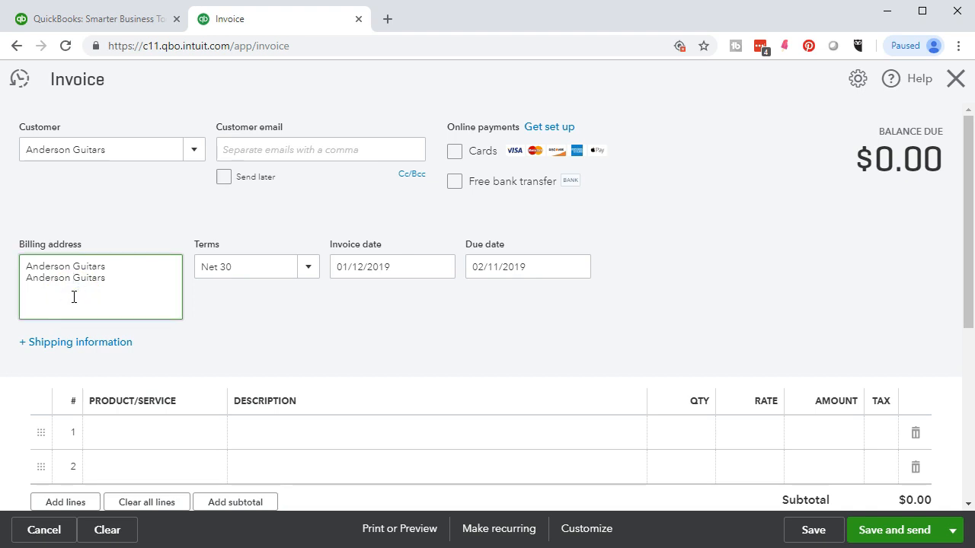
{"action": "left_click", "coordinate": [306, 268]}
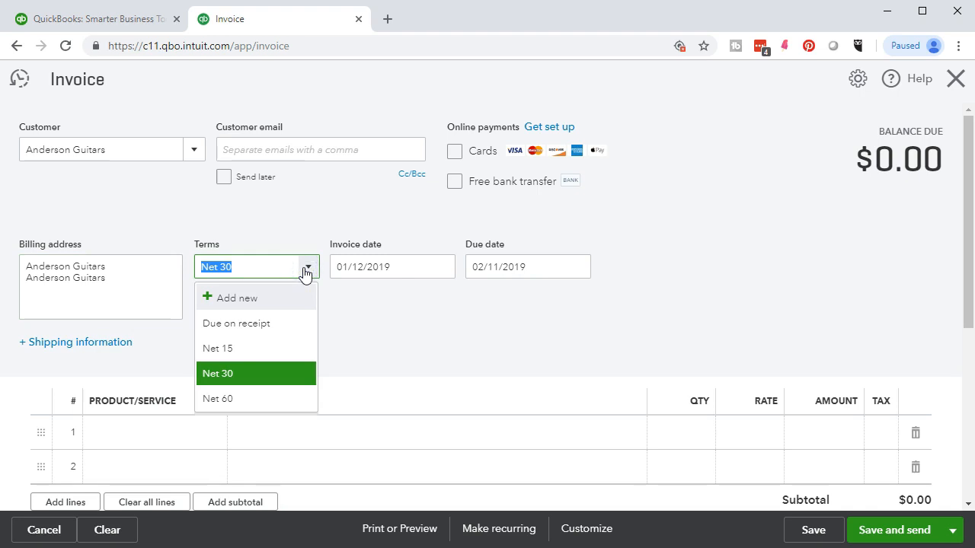
{"action": "left_click", "coordinate": [304, 268]}
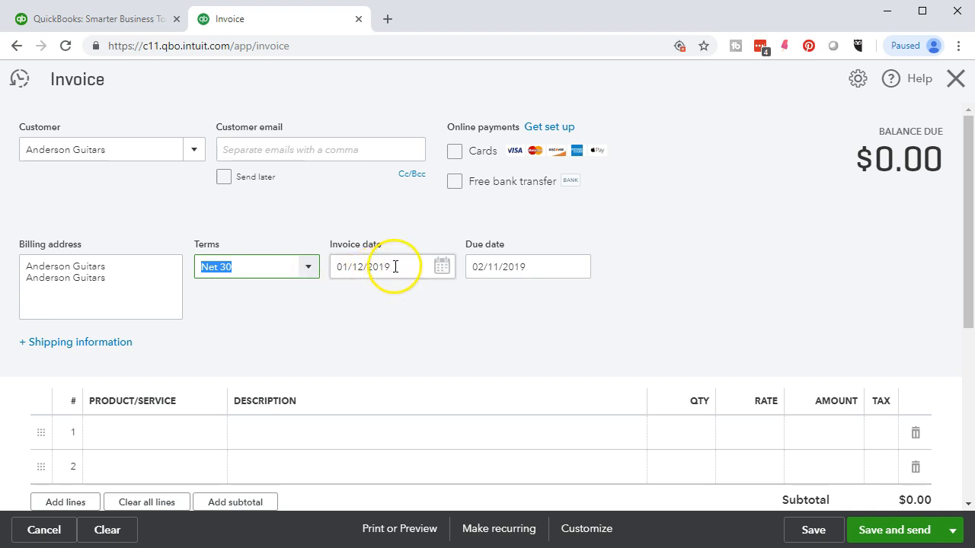
{"action": "left_click_drag", "start_coordinate": [392, 266], "coordinate": [337, 263]}
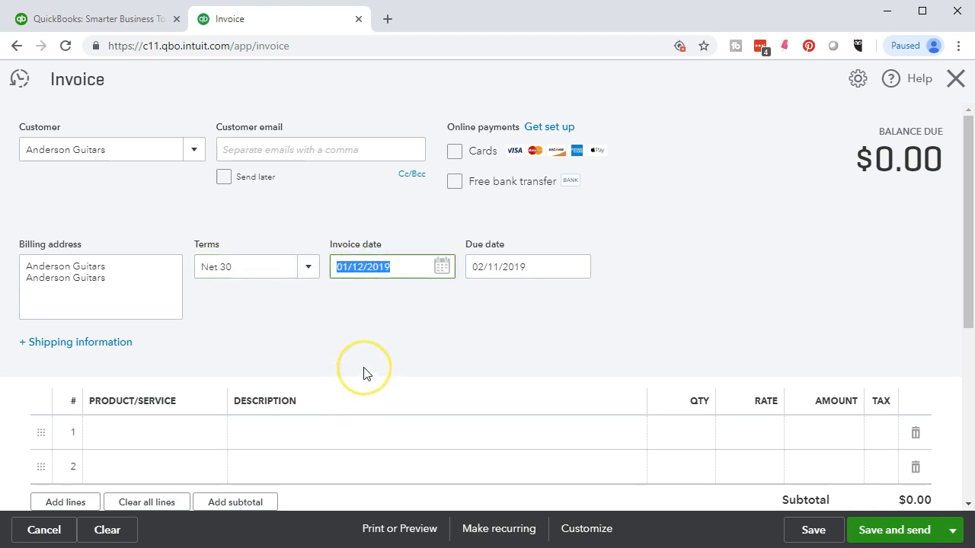
{"action": "left_click", "coordinate": [355, 344]}
{"action": "key", "text": "Tab"}
{"action": "left_click", "coordinate": [501, 303]}
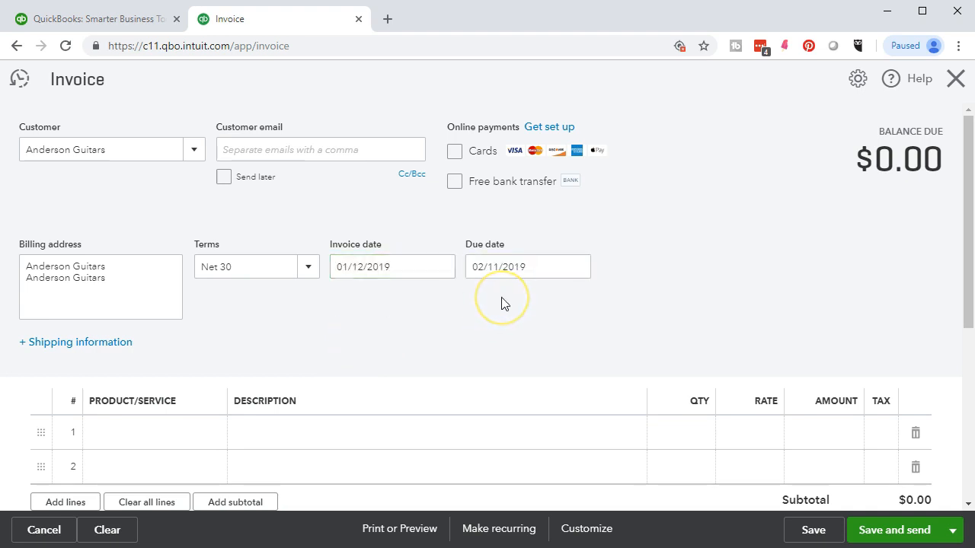
{"action": "left_click_drag", "start_coordinate": [497, 304], "coordinate": [481, 297]}
{"action": "left_click_drag", "start_coordinate": [362, 307], "coordinate": [273, 308]}
Add the product SteinSolid (Steinberger Solid Body) to the first line of the invoice.
{"action": "scroll", "coordinate": [272, 308], "scroll_direction": "down", "scroll_amount": 2}
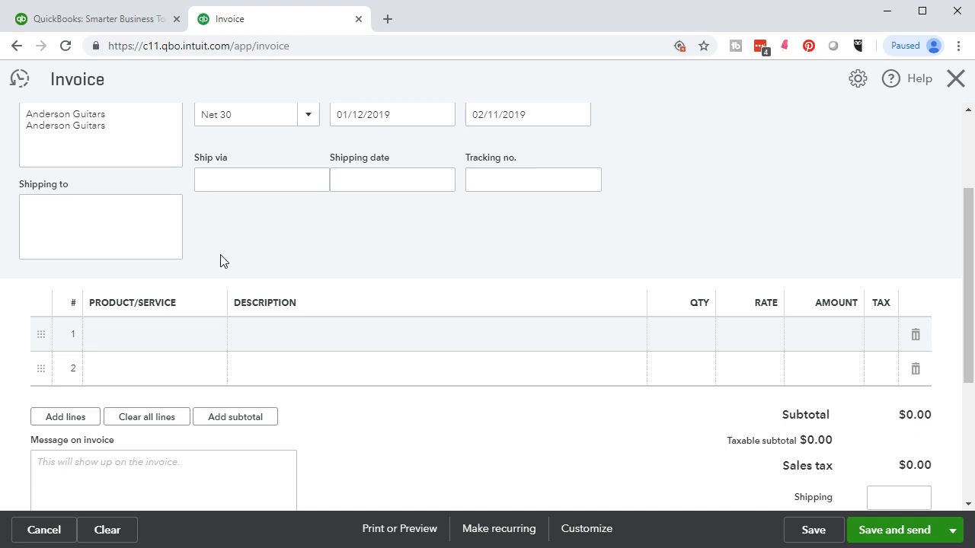
{"action": "left_click", "coordinate": [156, 334]}
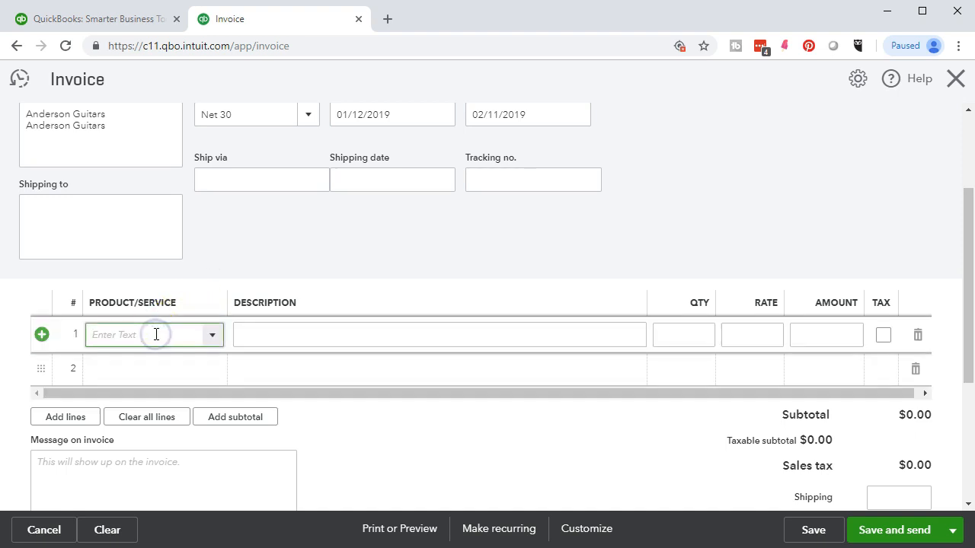
{"action": "left_click", "coordinate": [212, 335]}
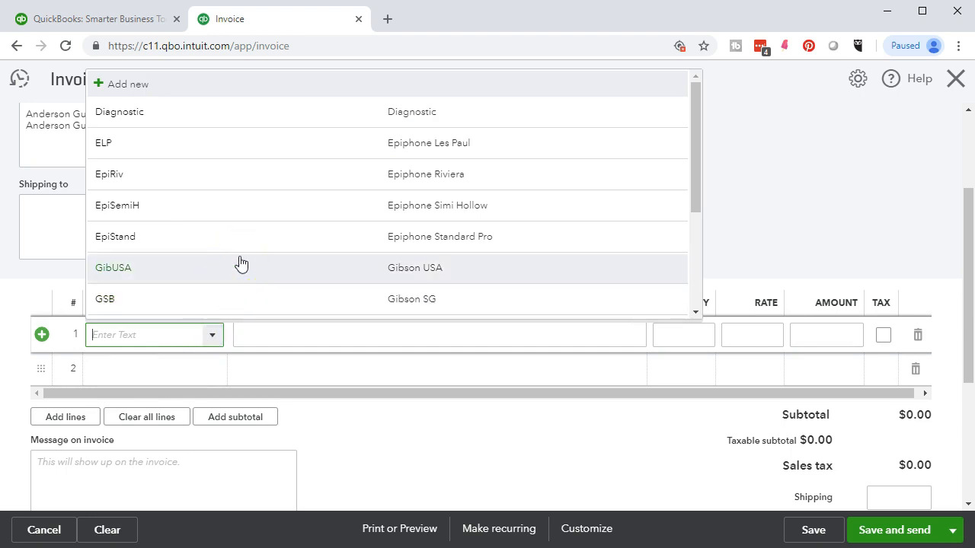
{"action": "scroll", "coordinate": [241, 263], "scroll_direction": "down", "scroll_amount": 3}
{"action": "left_click", "coordinate": [194, 345]}
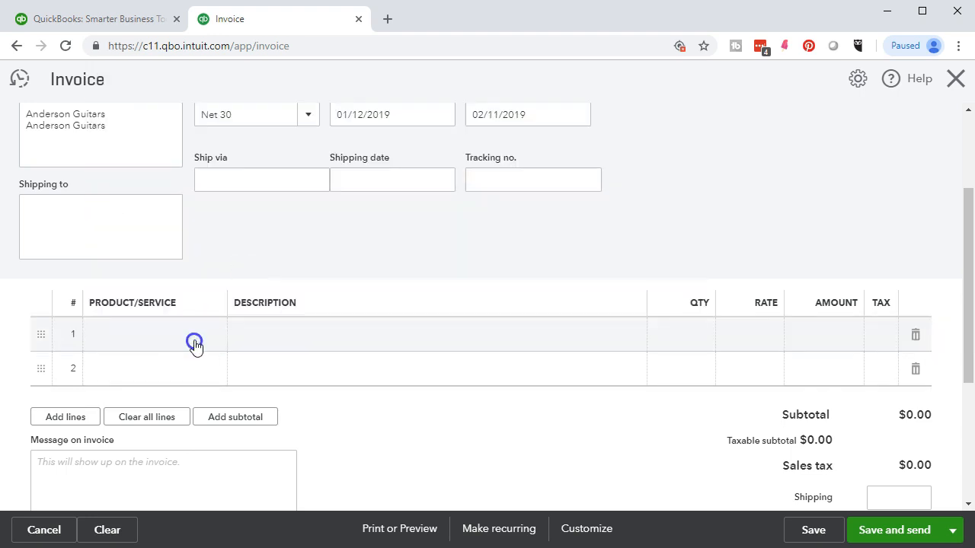
{"action": "left_click", "coordinate": [212, 336]}
{"action": "scroll", "coordinate": [218, 287], "scroll_direction": "down", "scroll_amount": 3}
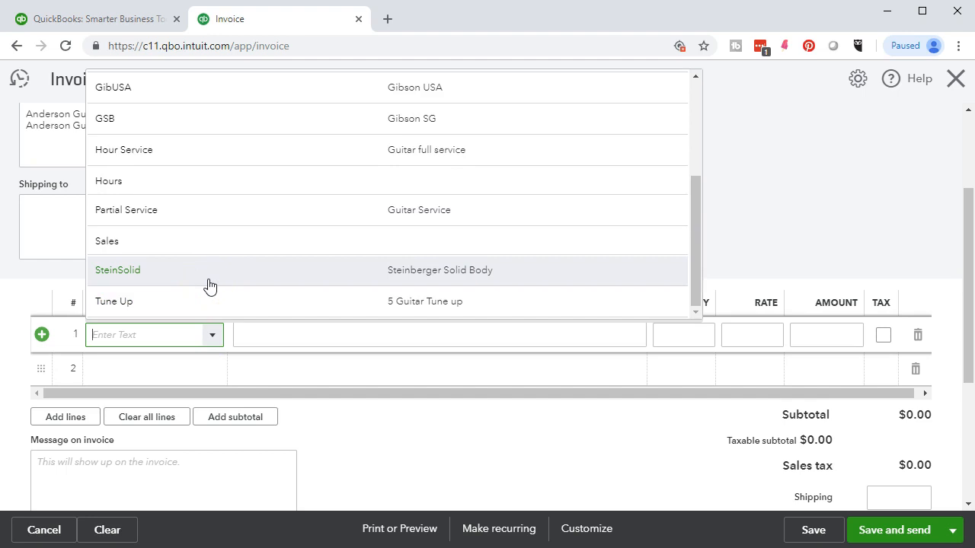
{"action": "left_click", "coordinate": [210, 284]}
{"action": "left_click", "coordinate": [169, 344]}
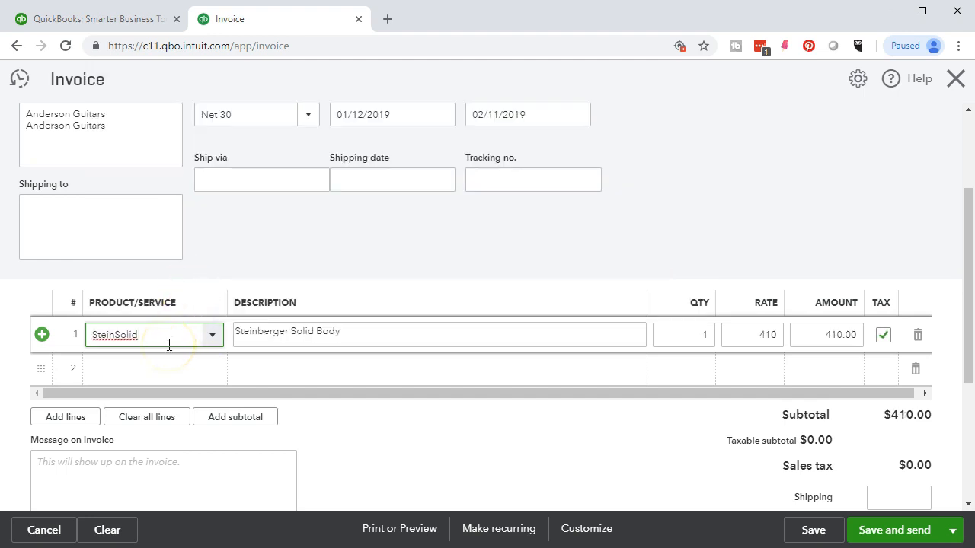
Examine the SteinSolid line's description, quantity, rate, amount and taxable setting, and the invoice's calculated sales tax.
{"action": "left_click", "coordinate": [226, 355]}
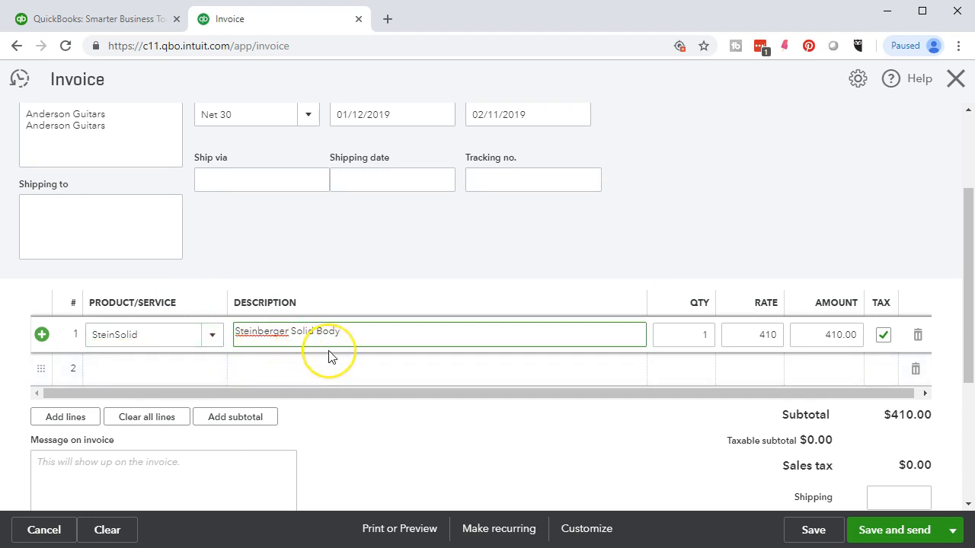
{"action": "key", "text": "Tab"}
{"action": "key", "text": "Tab"}
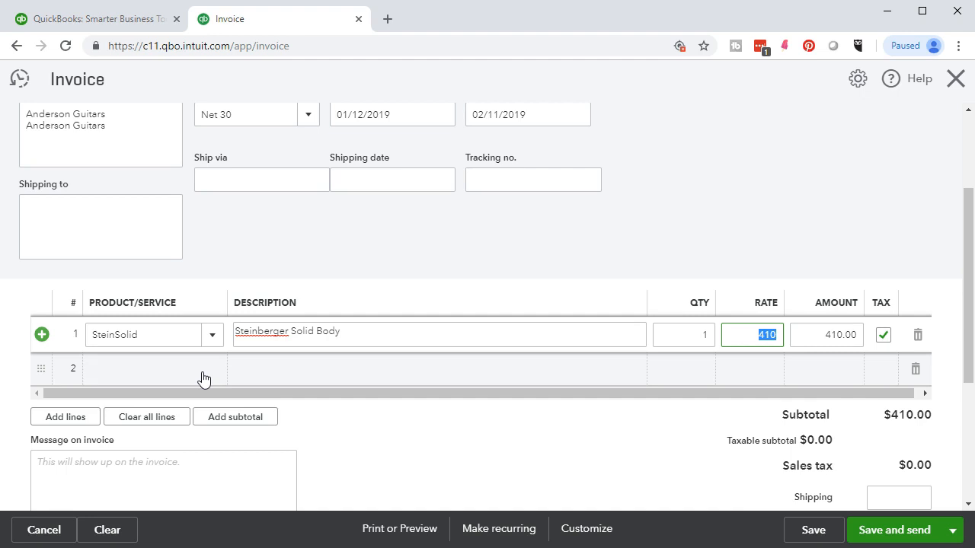
{"action": "key", "text": "Tab"}
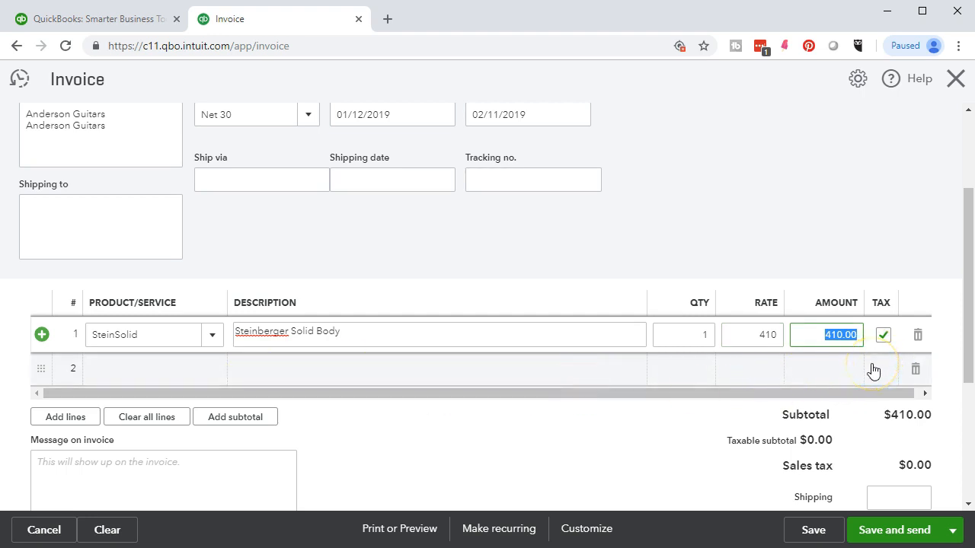
{"action": "left_click", "coordinate": [752, 446]}
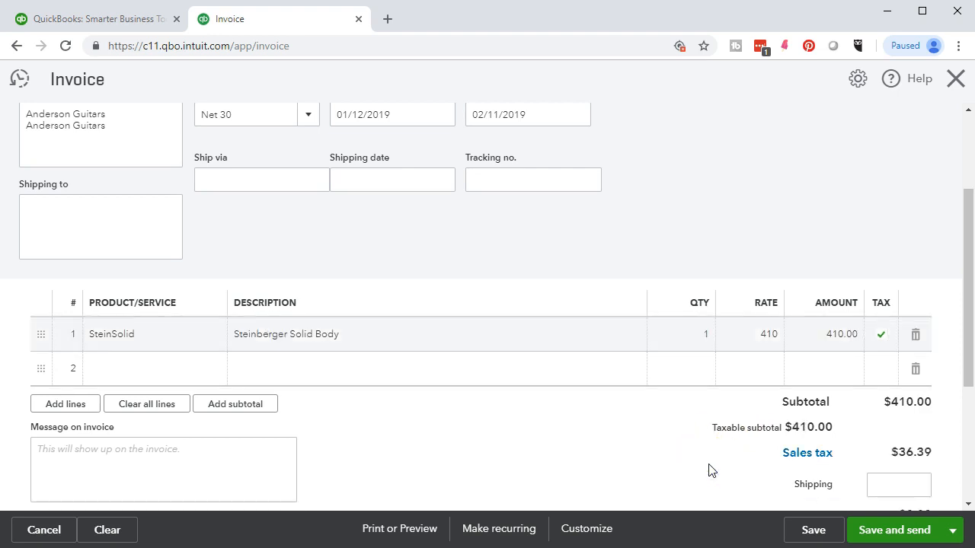
{"action": "left_click", "coordinate": [720, 466]}
{"action": "left_click", "coordinate": [908, 430]}
{"action": "left_click", "coordinate": [915, 450]}
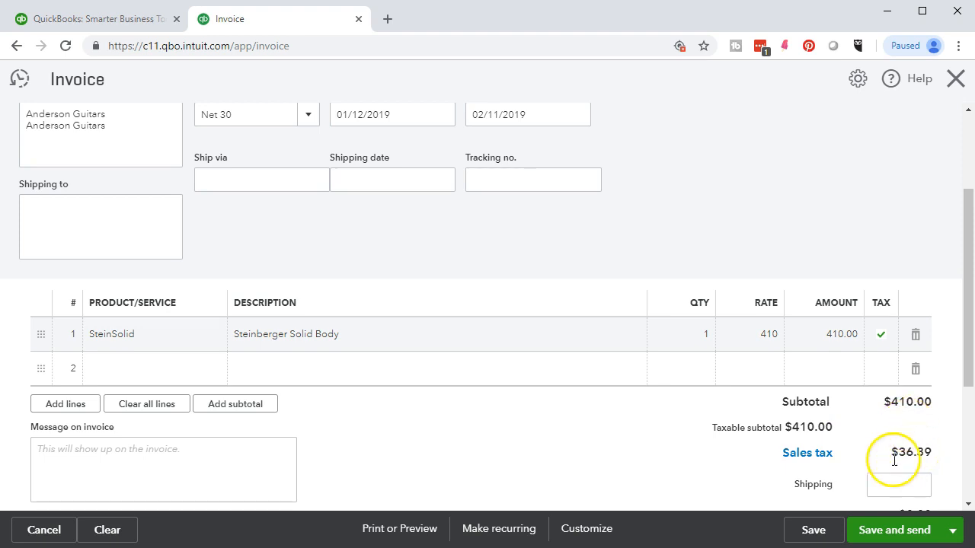
{"action": "left_click", "coordinate": [809, 464]}
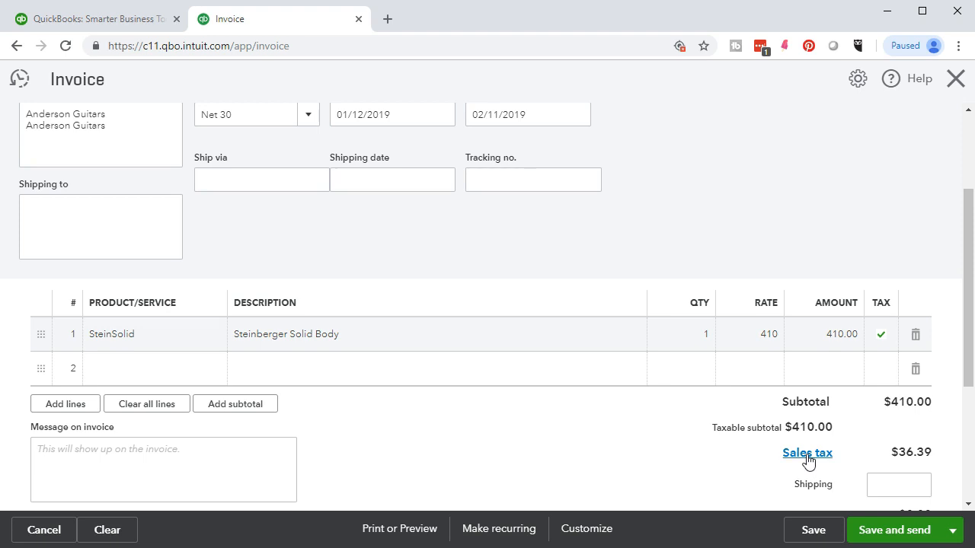
Override the invoice's sales tax with a 5% rate, giving Other as the reason.
{"action": "left_click", "coordinate": [807, 457]}
{"action": "scroll", "coordinate": [807, 459], "scroll_direction": "down", "scroll_amount": 4}
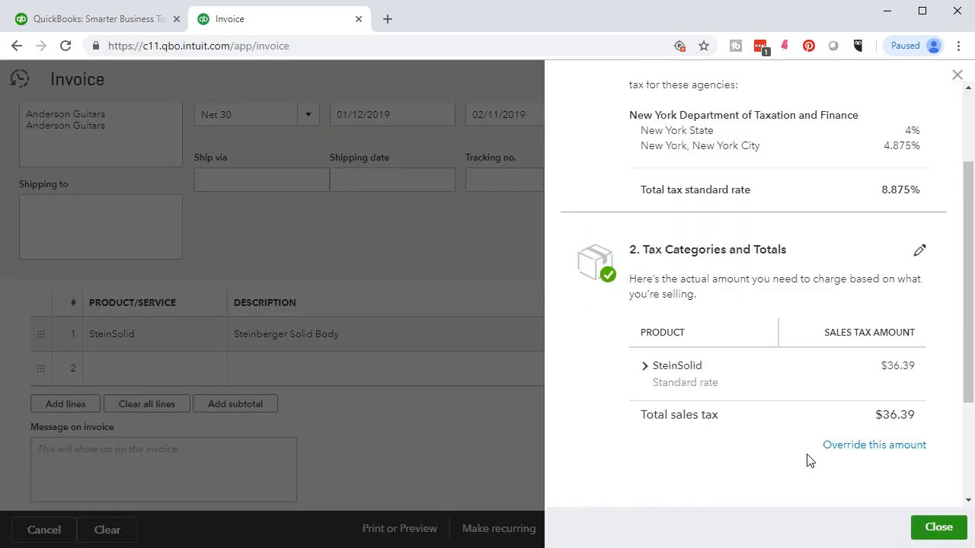
{"action": "left_click", "coordinate": [840, 355]}
{"action": "left_click", "coordinate": [856, 288]}
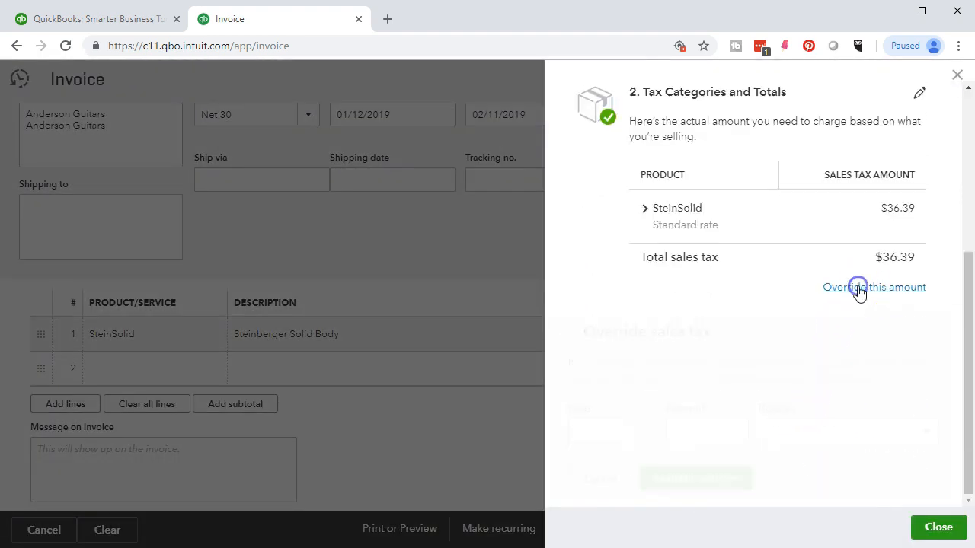
{"action": "left_click", "coordinate": [648, 399]}
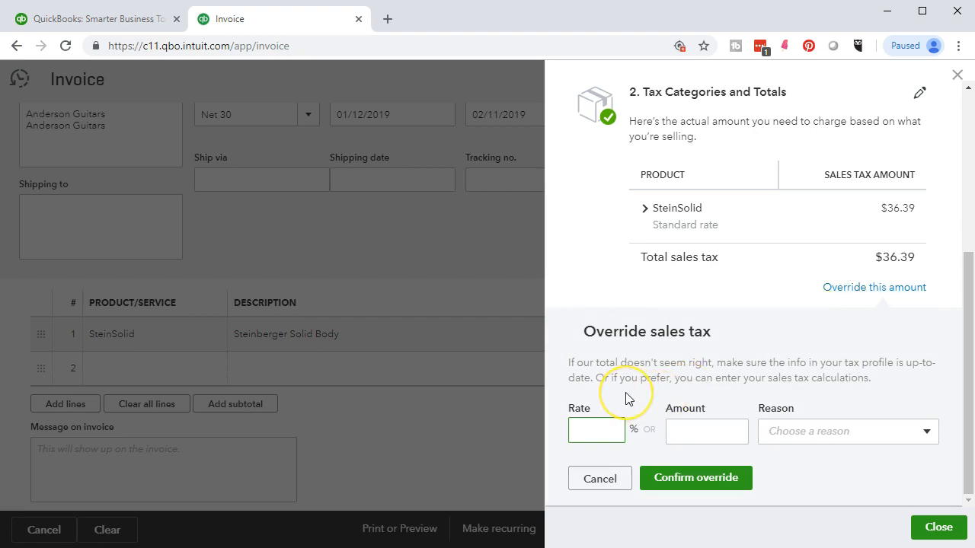
{"action": "type", "text": "5"}
{"action": "left_click", "coordinate": [666, 426]}
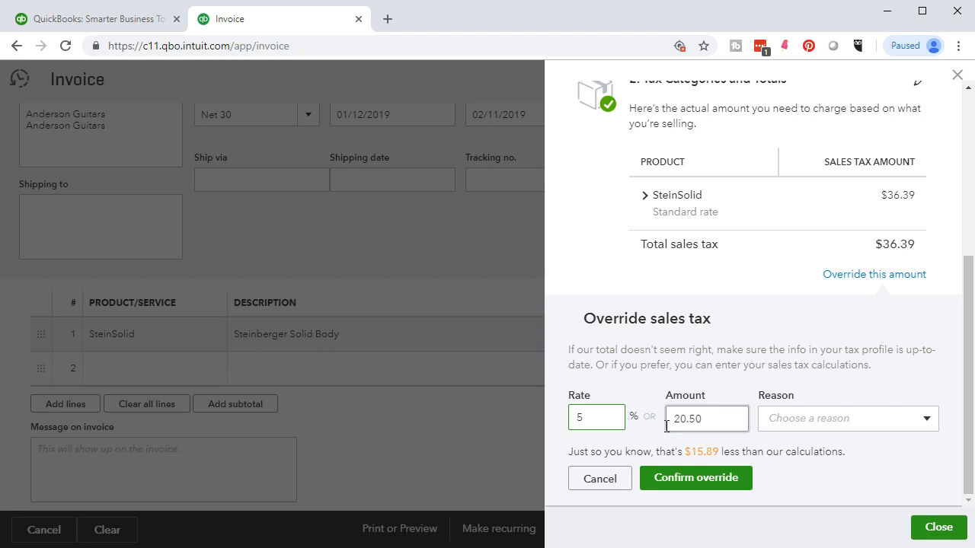
{"action": "left_click", "coordinate": [838, 427]}
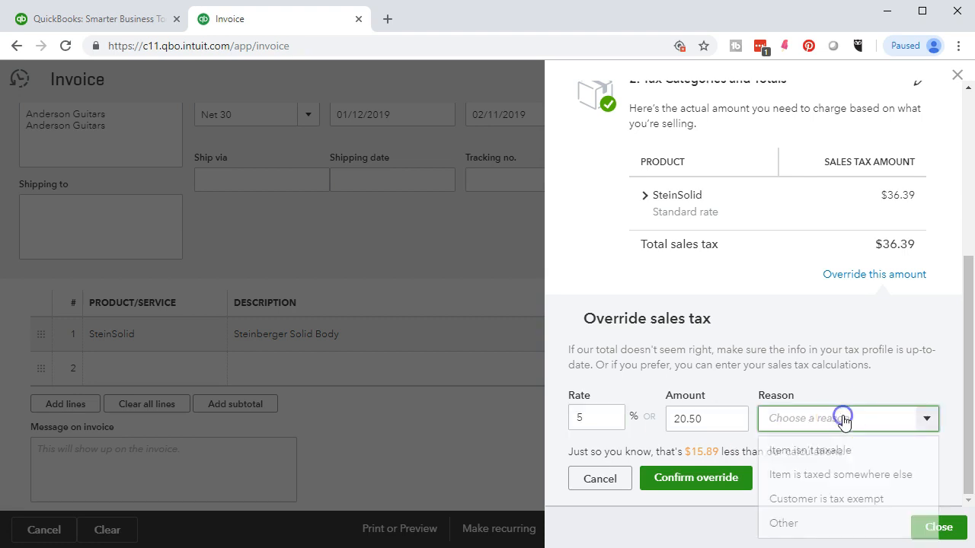
{"action": "left_click", "coordinate": [782, 523]}
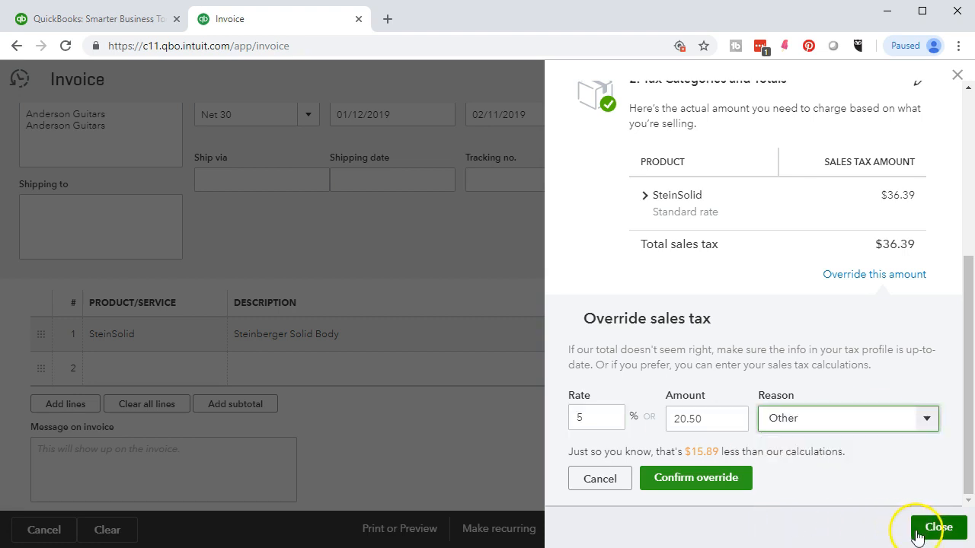
{"action": "left_click", "coordinate": [736, 480]}
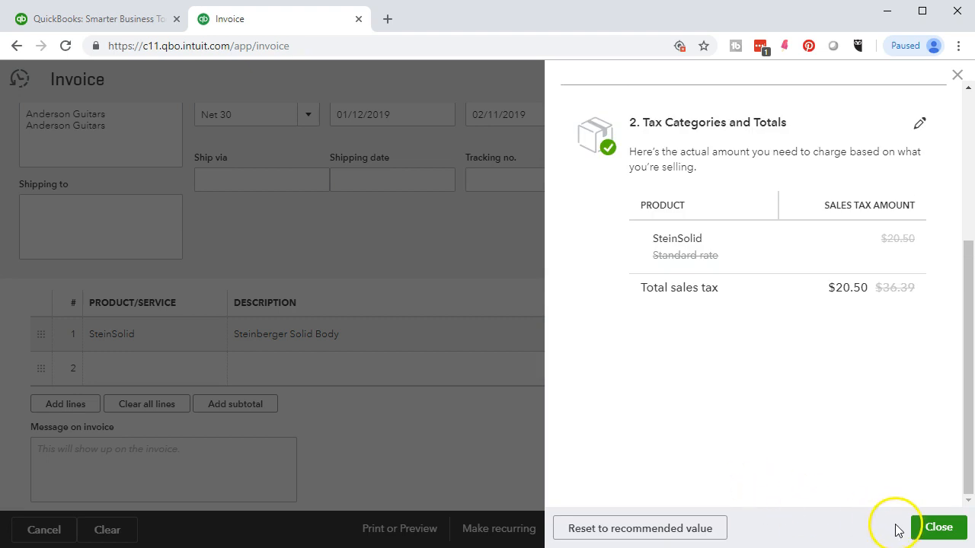
{"action": "left_click", "coordinate": [926, 532]}
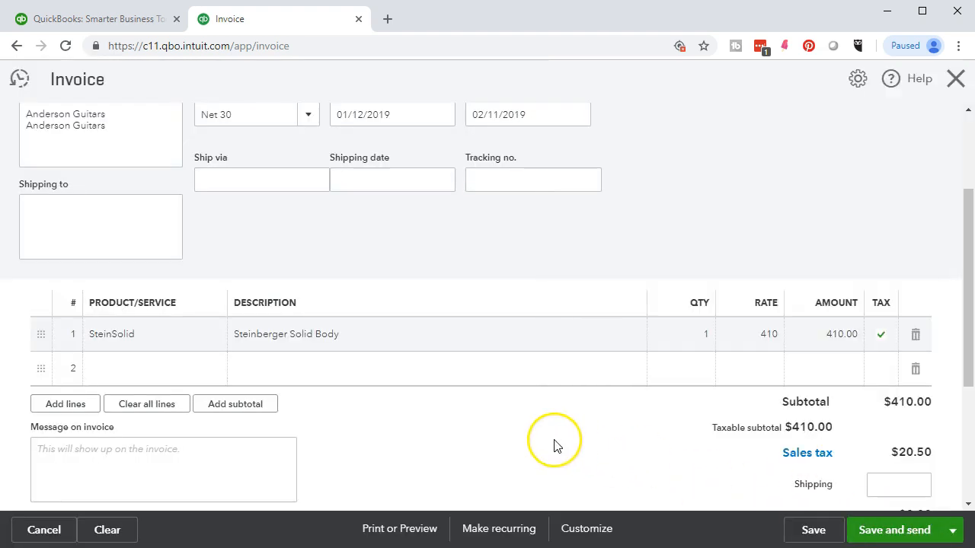
Check the invoice's header details and totals, and save and close it.
{"action": "scroll", "coordinate": [554, 446], "scroll_direction": "down", "scroll_amount": 2}
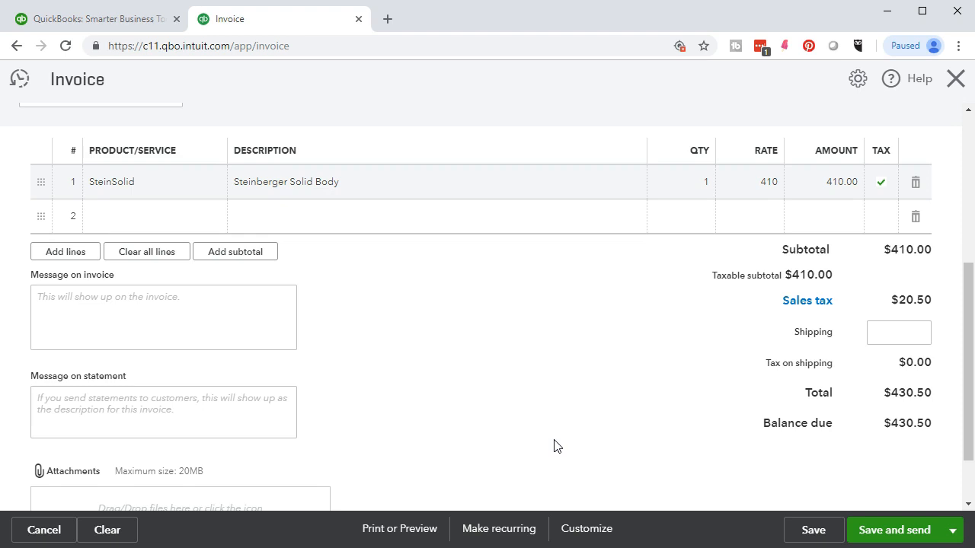
{"action": "scroll", "coordinate": [554, 446], "scroll_direction": "up", "scroll_amount": 2}
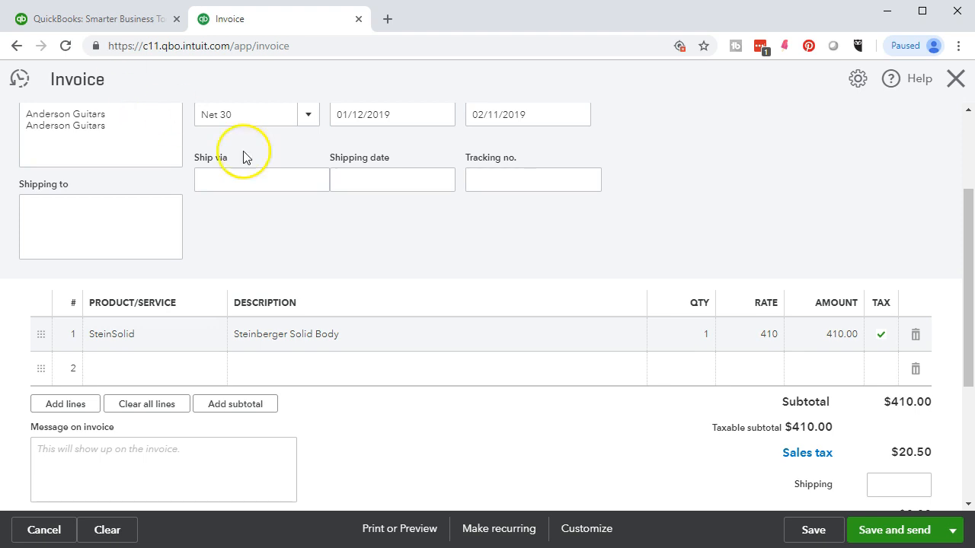
{"action": "scroll", "coordinate": [536, 402], "scroll_direction": "down", "scroll_amount": 2}
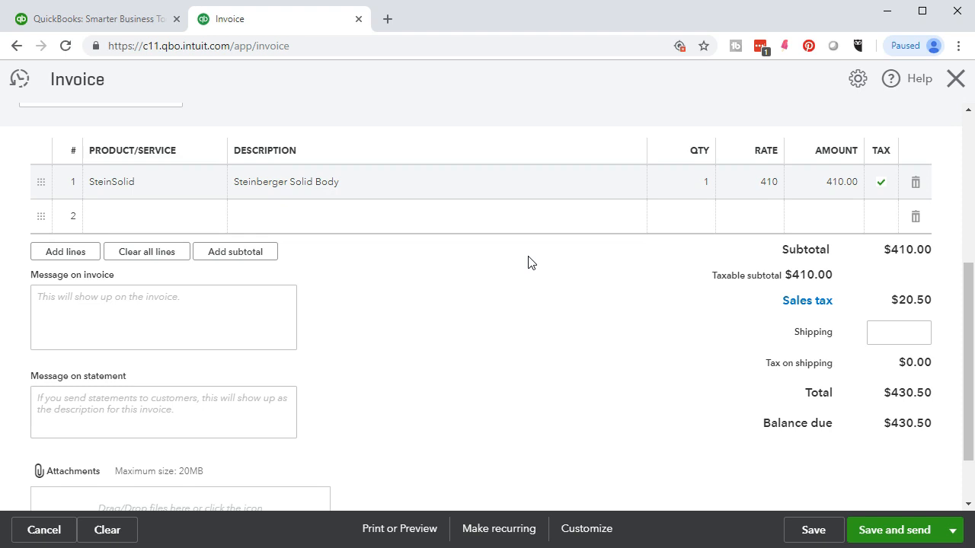
{"action": "scroll", "coordinate": [648, 342], "scroll_direction": "up", "scroll_amount": 3}
{"action": "scroll", "coordinate": [648, 342], "scroll_direction": "down", "scroll_amount": 4}
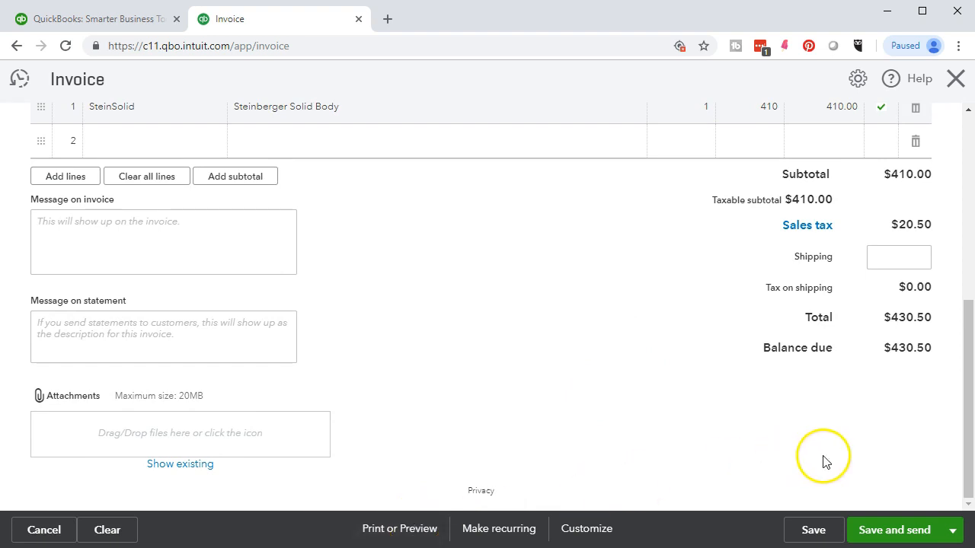
{"action": "left_click", "coordinate": [951, 530]}
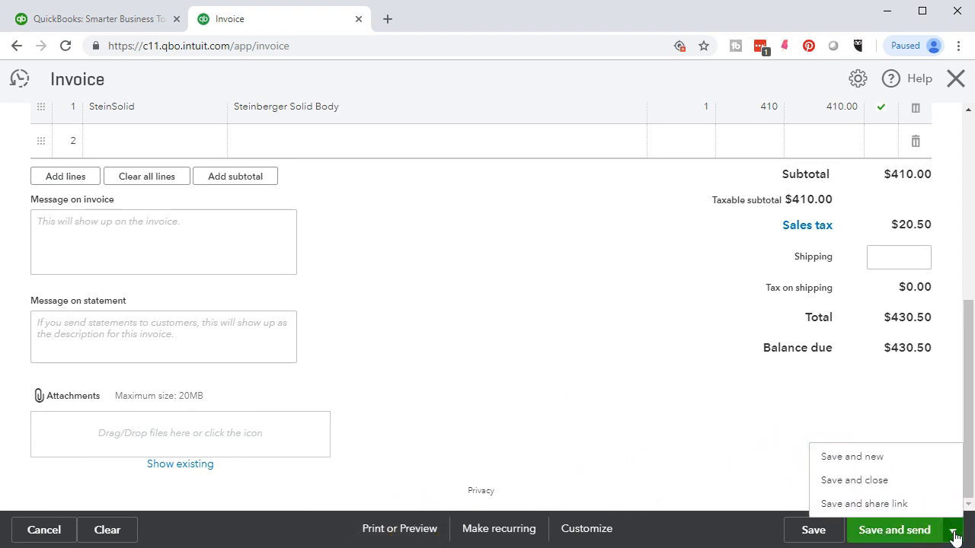
{"action": "left_click", "coordinate": [907, 482]}
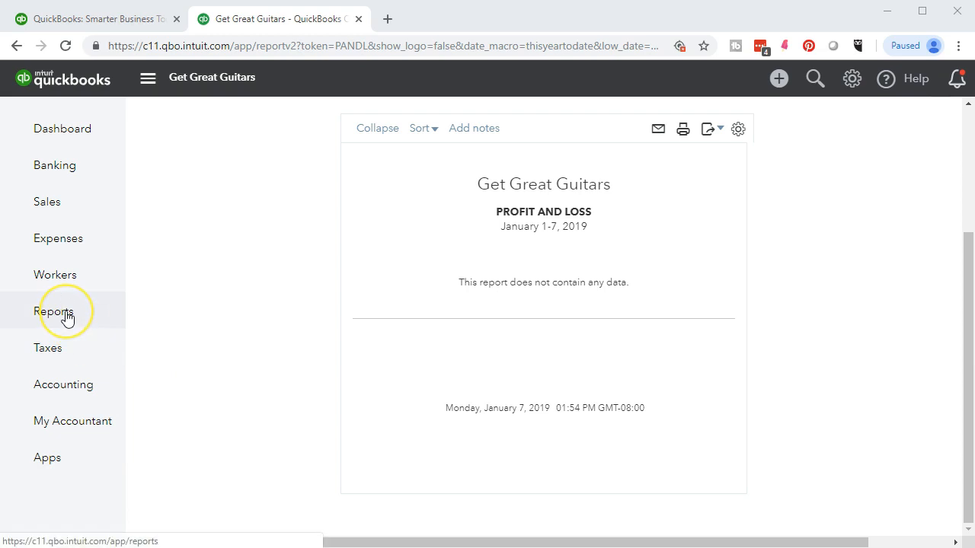
Run the Balance Sheet report for the period 01/01/2019 to 12/31/2019.
{"action": "left_click", "coordinate": [53, 311]}
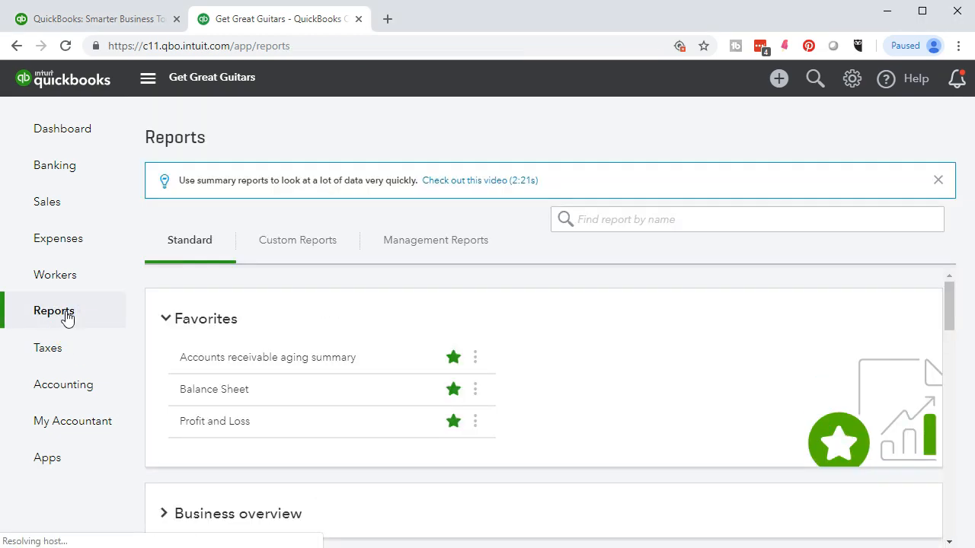
{"action": "left_click", "coordinate": [204, 393]}
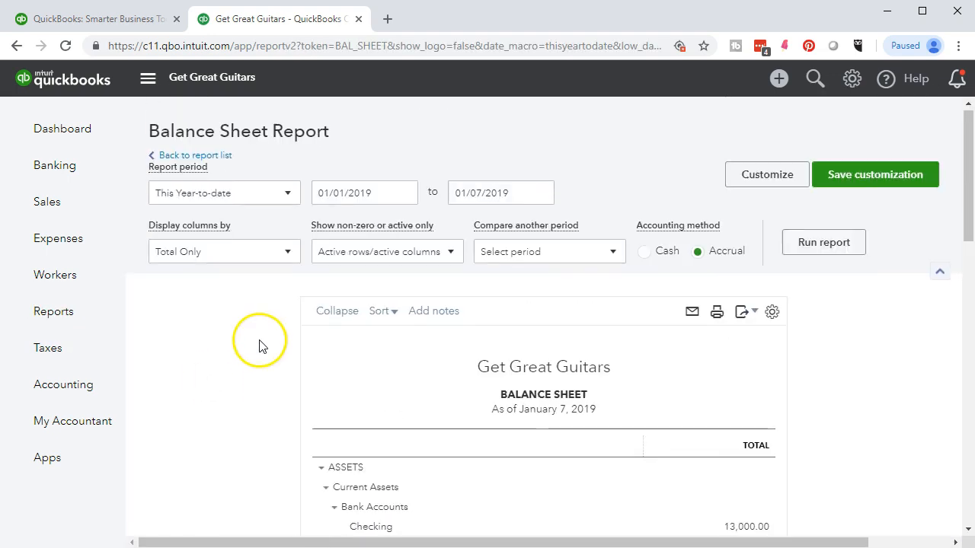
{"action": "left_click", "coordinate": [377, 194]}
{"action": "type", "text": "01/01"}
{"action": "key", "text": "Tab"}
{"action": "type", "text": "12/31/2019"}
{"action": "key", "text": "Tab"}
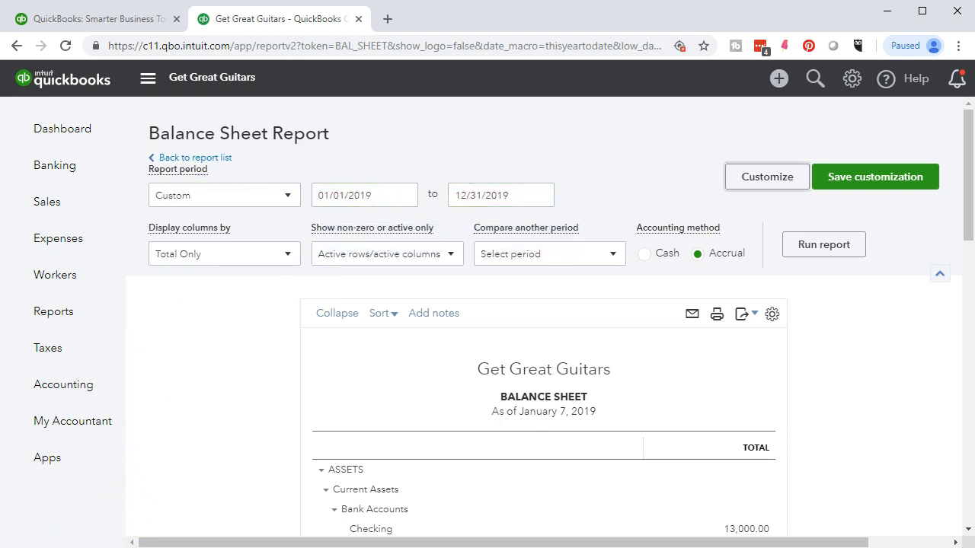
{"action": "left_click", "coordinate": [804, 254]}
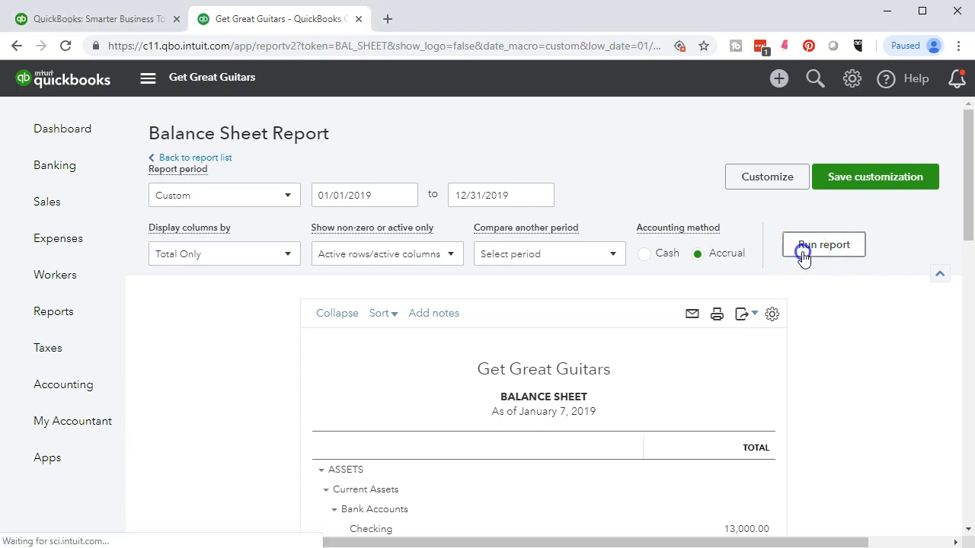
Drill down from the Balance Sheet's Accounts Receivable (A/R) amount to the Anderson Guitars invoice and review it.
{"action": "scroll", "coordinate": [802, 257], "scroll_direction": "down", "scroll_amount": 2}
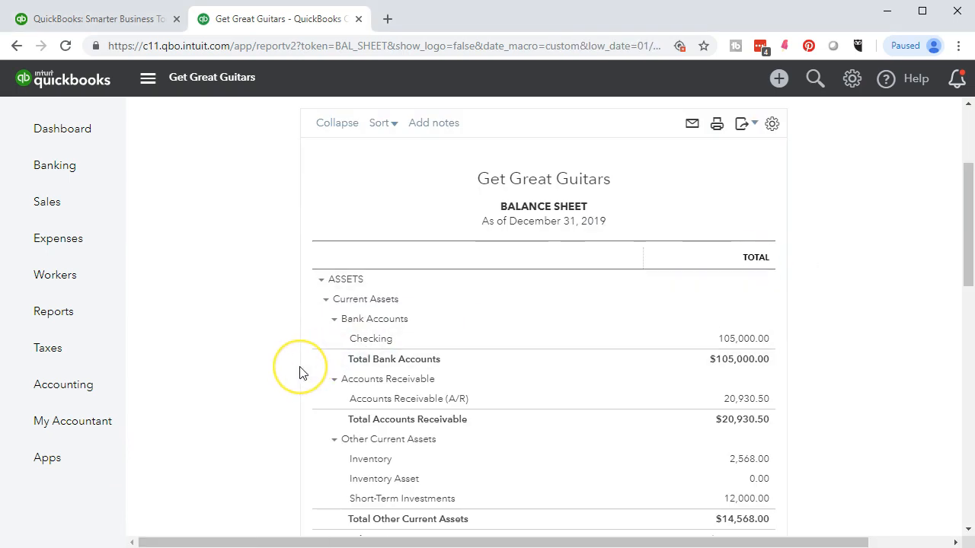
{"action": "scroll", "coordinate": [299, 373], "scroll_direction": "down", "scroll_amount": 1}
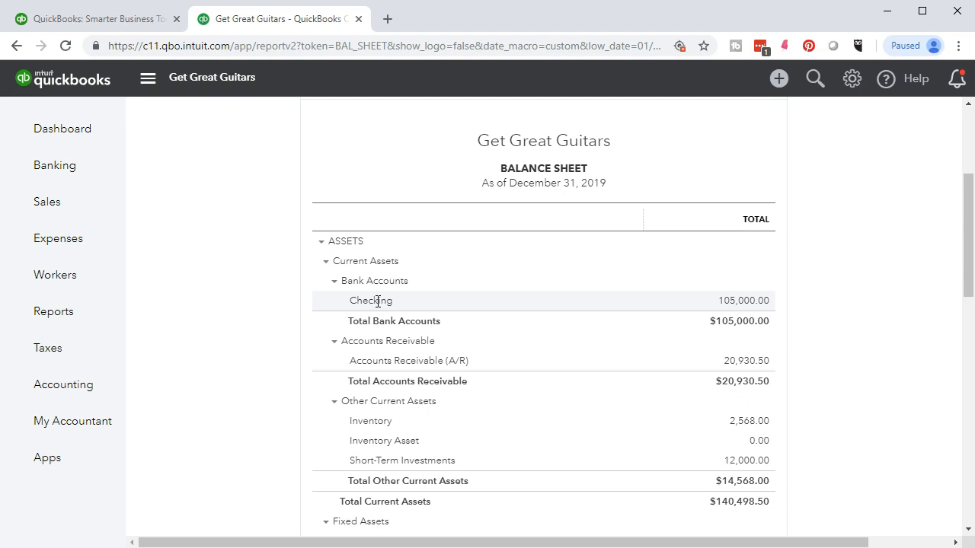
{"action": "scroll", "coordinate": [230, 335], "scroll_direction": "down", "scroll_amount": 1}
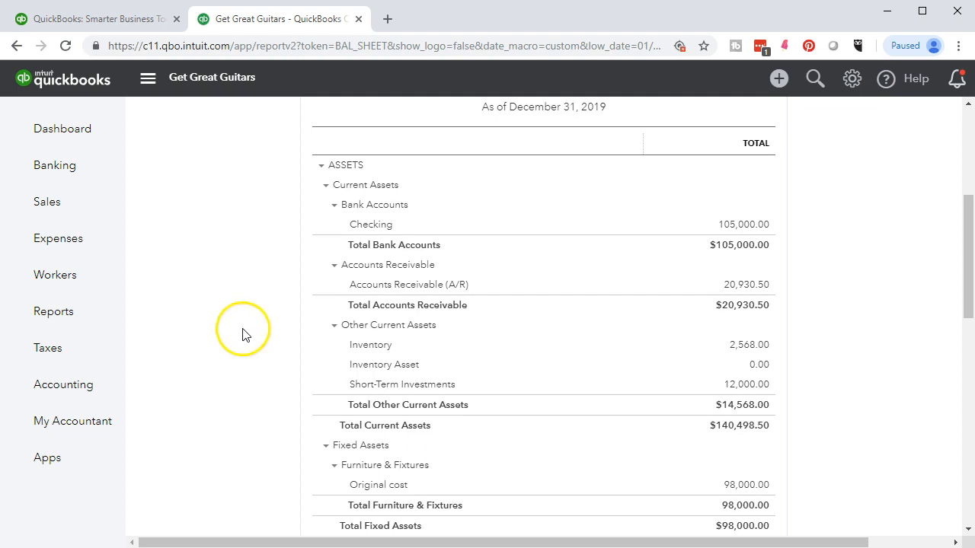
{"action": "left_click", "coordinate": [737, 291]}
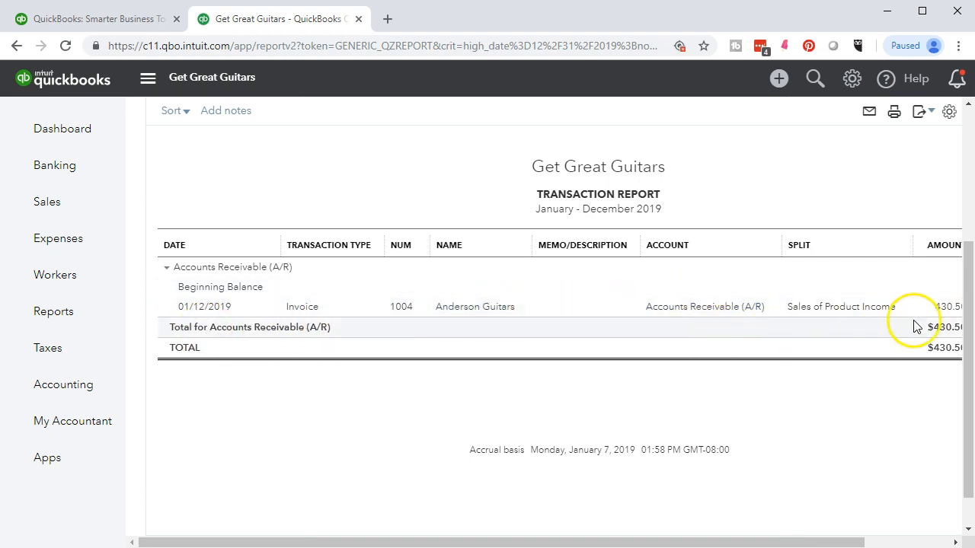
{"action": "left_click", "coordinate": [941, 309]}
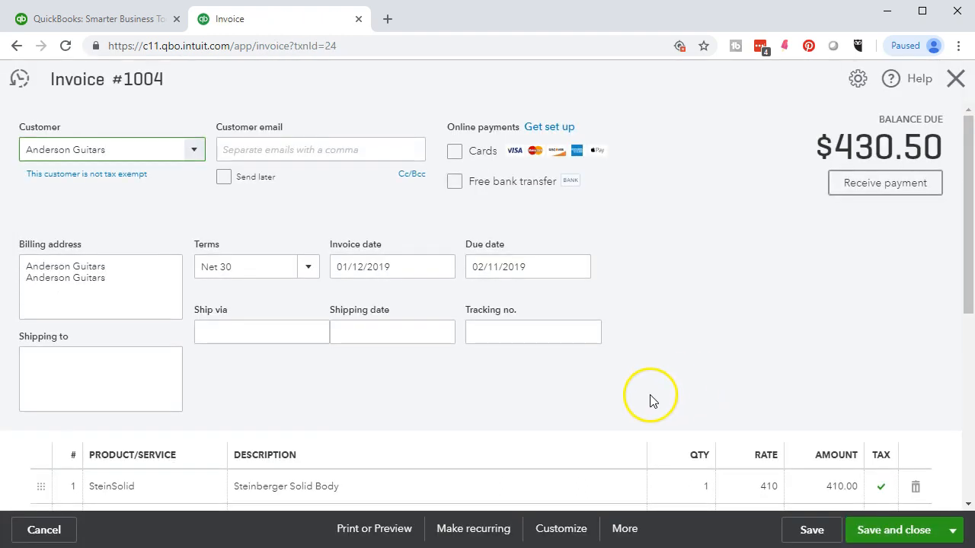
{"action": "scroll", "coordinate": [649, 402], "scroll_direction": "down", "scroll_amount": 4}
{"action": "scroll", "coordinate": [650, 401], "scroll_direction": "up", "scroll_amount": 4}
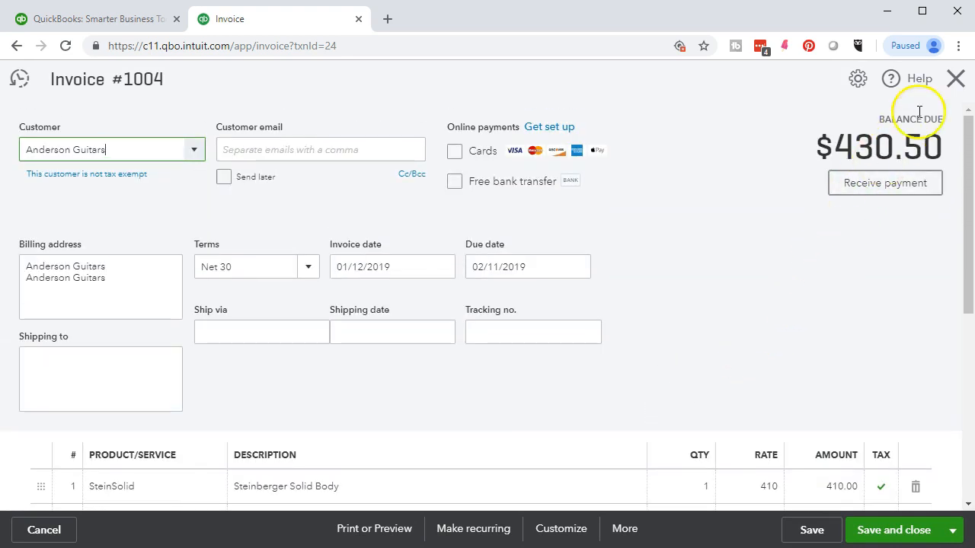
Close the Anderson Guitars invoice and return from the transaction report to the Balance Sheet.
{"action": "left_click", "coordinate": [954, 80]}
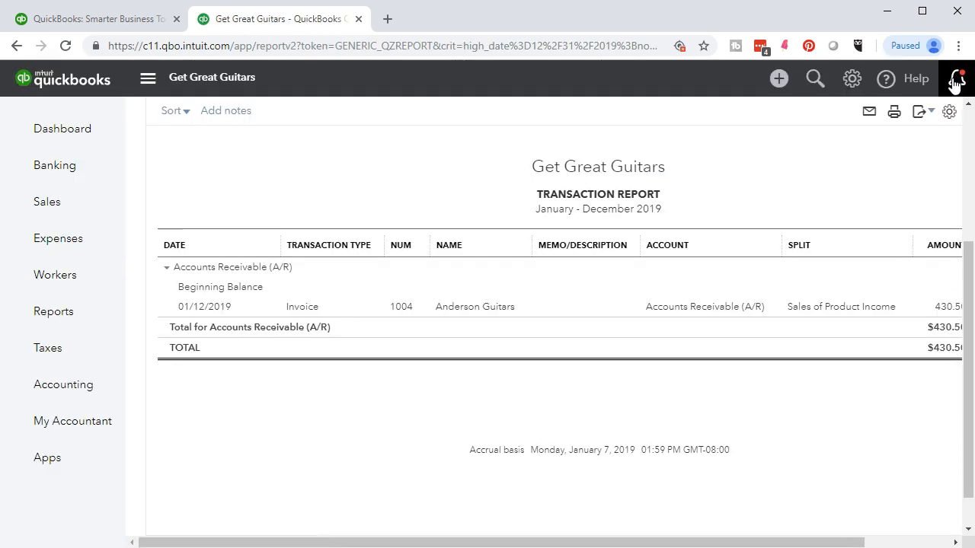
{"action": "scroll", "coordinate": [491, 206], "scroll_direction": "up", "scroll_amount": 3}
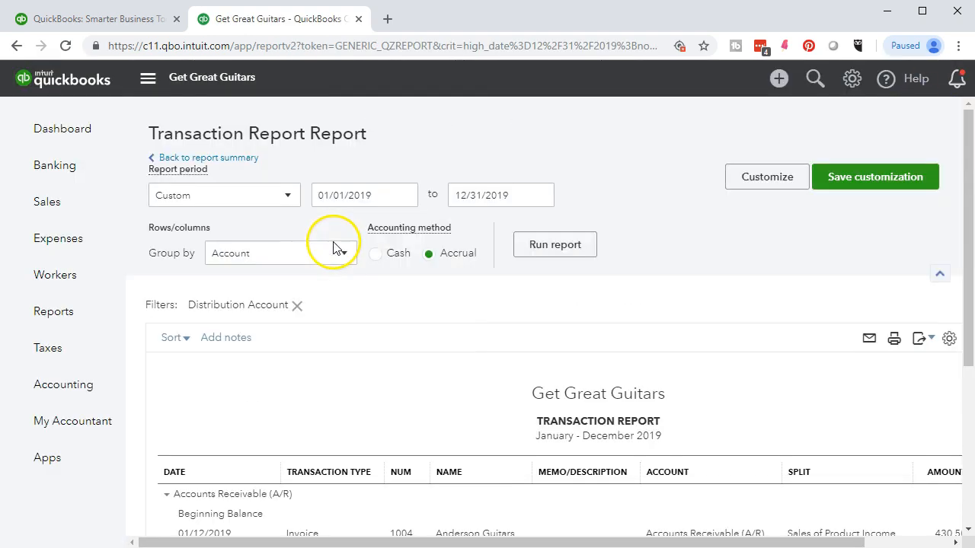
{"action": "left_click", "coordinate": [244, 160]}
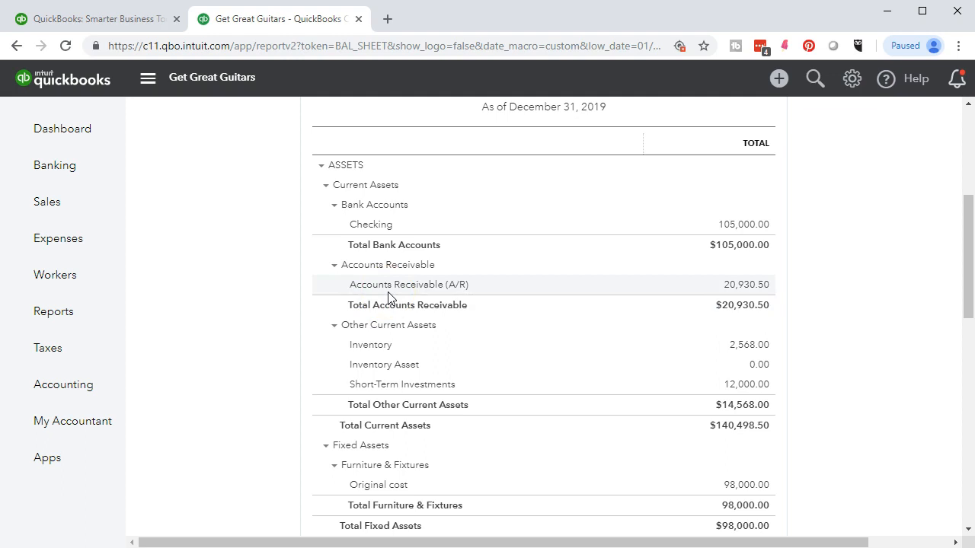
Duplicate the Balance Sheet browser tab and move the original tab behind the duplicate.
{"action": "left_click", "coordinate": [308, 21]}
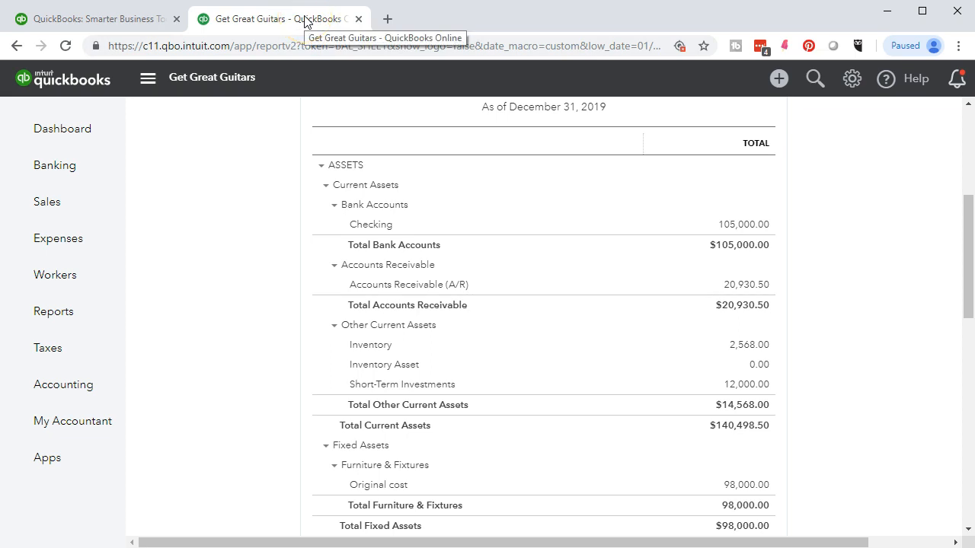
{"action": "right_click", "coordinate": [304, 20]}
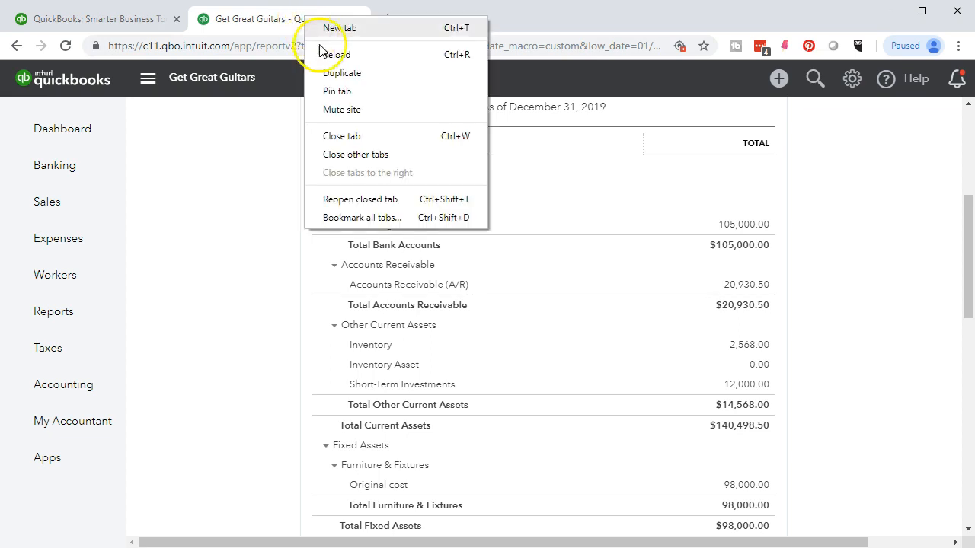
{"action": "left_click", "coordinate": [373, 73]}
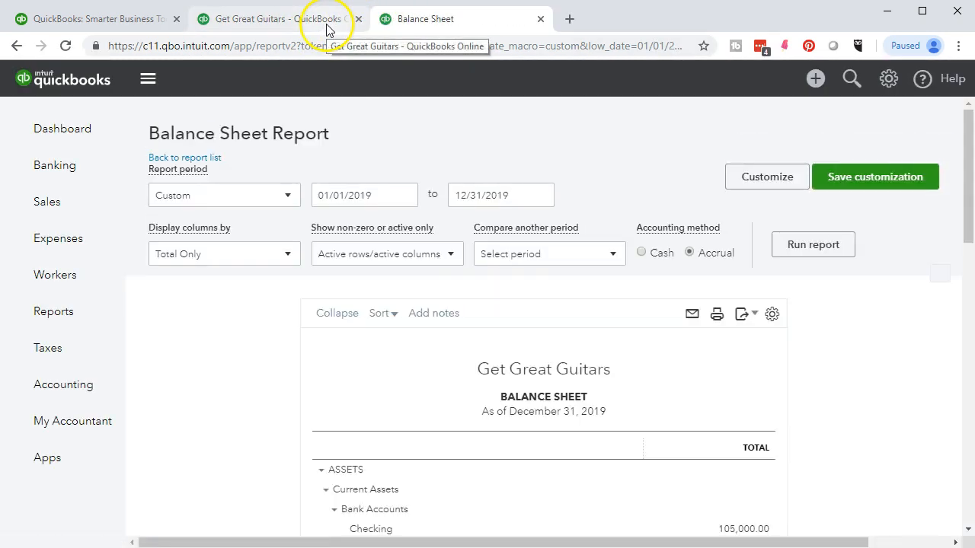
{"action": "left_click", "coordinate": [297, 22]}
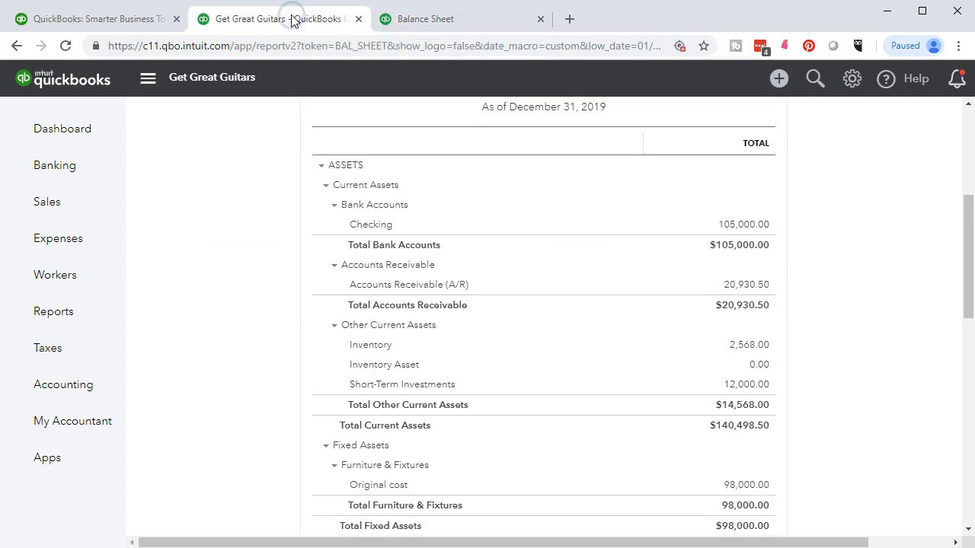
{"action": "left_click", "coordinate": [432, 22]}
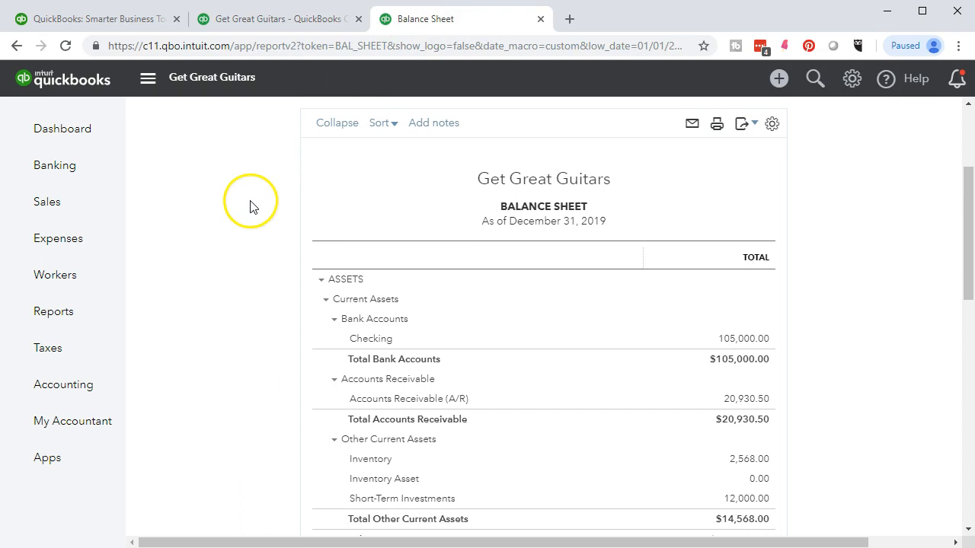
{"action": "scroll", "coordinate": [252, 207], "scroll_direction": "up", "scroll_amount": 1}
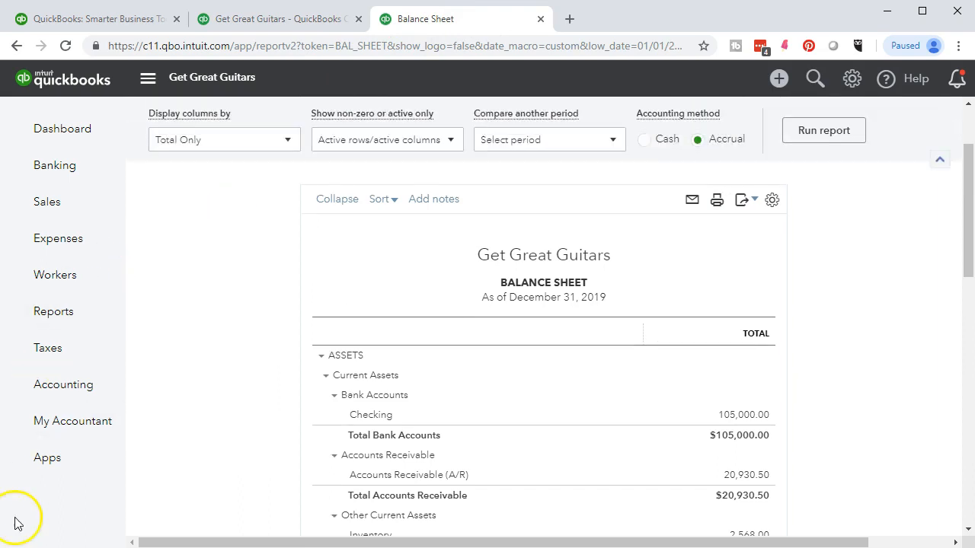
{"action": "key", "text": "ctrl+shift+Tab"}
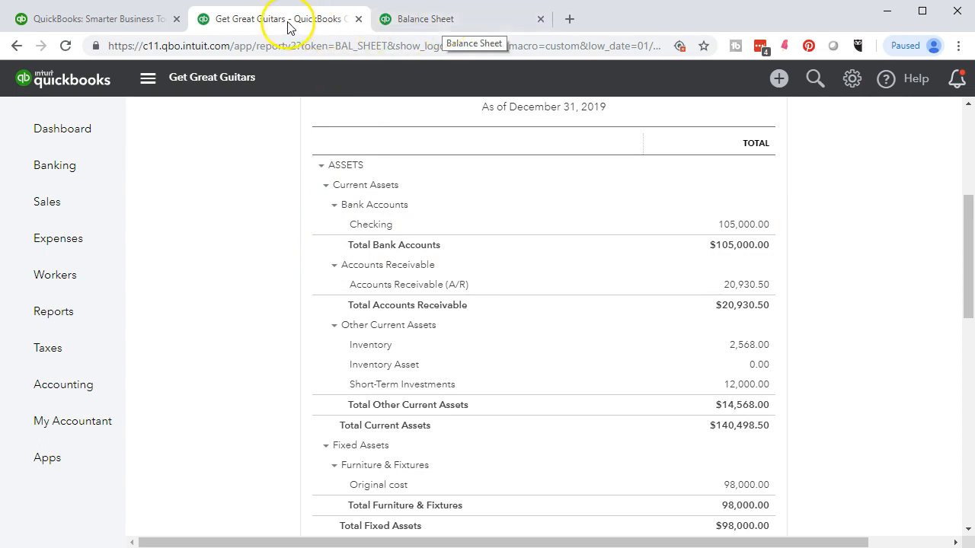
{"action": "left_click_drag", "start_coordinate": [278, 27], "coordinate": [427, 27]}
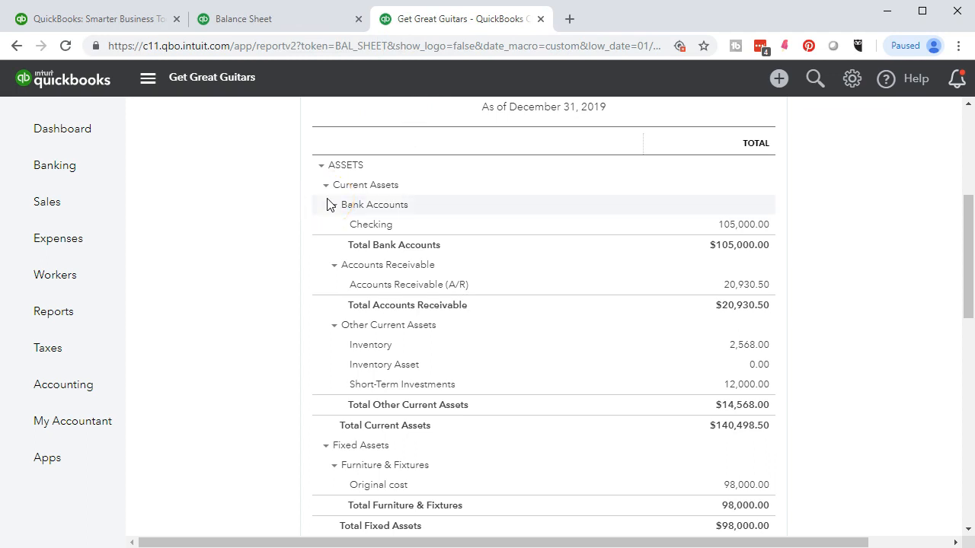
Run the Profit and Loss report in the original tab for the period 01/01/2019 to 12/31/2019.
{"action": "left_click", "coordinate": [90, 312]}
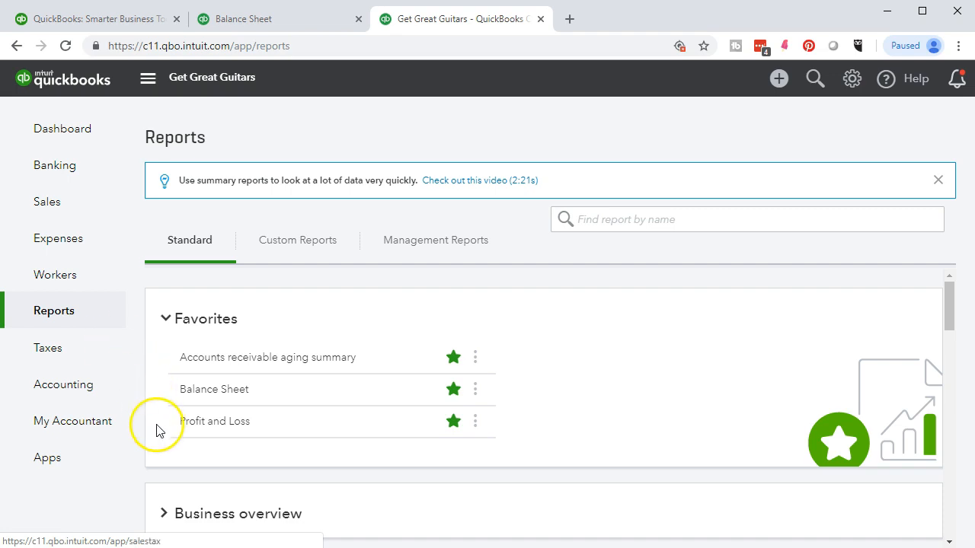
{"action": "scroll", "coordinate": [157, 429], "scroll_direction": "down", "scroll_amount": 1}
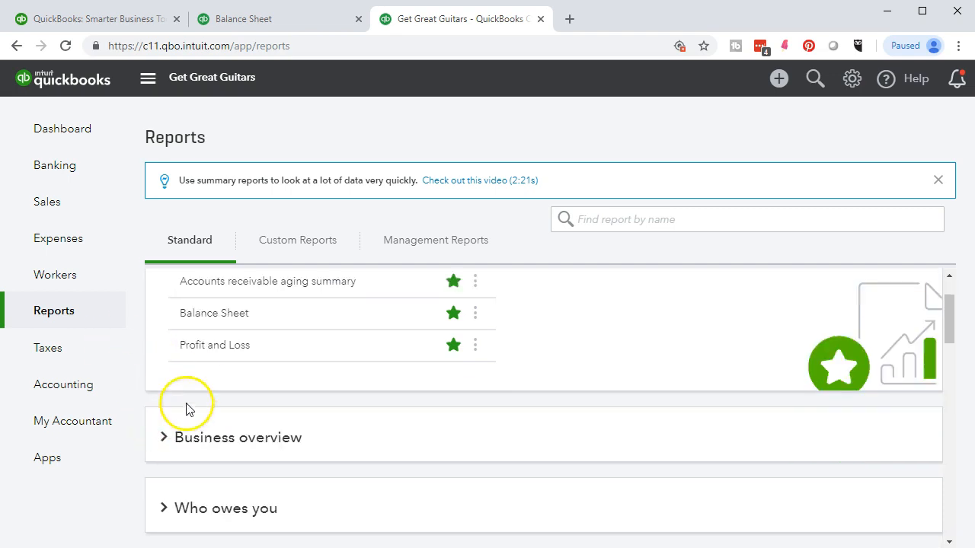
{"action": "left_click", "coordinate": [212, 347]}
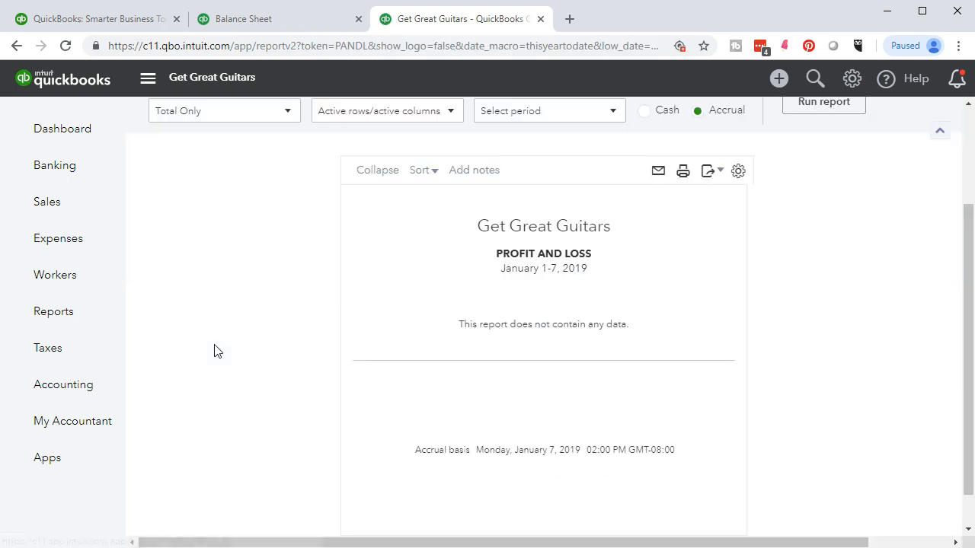
{"action": "left_click", "coordinate": [380, 193]}
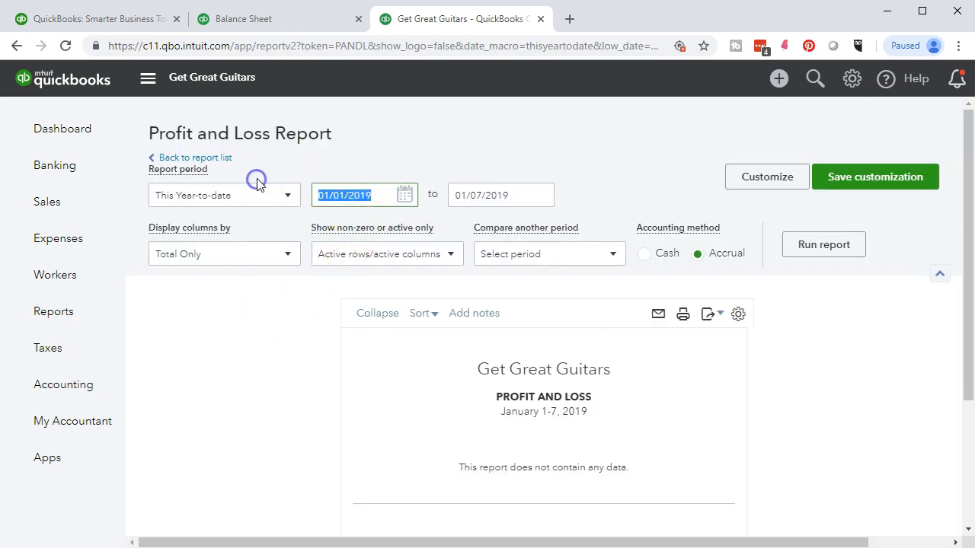
{"action": "type", "text": "01/01/2019"}
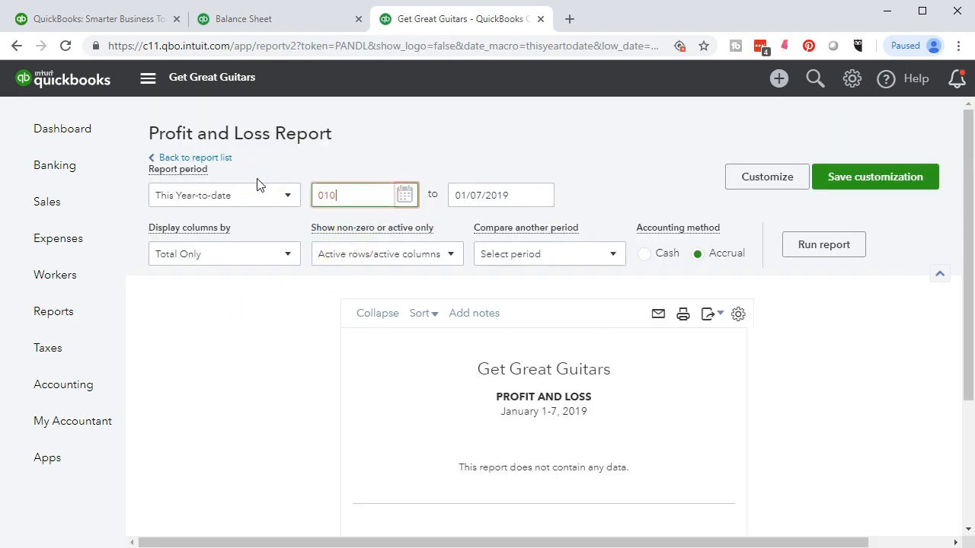
{"action": "key", "text": "Tab"}
{"action": "type", "text": "12/31/2019"}
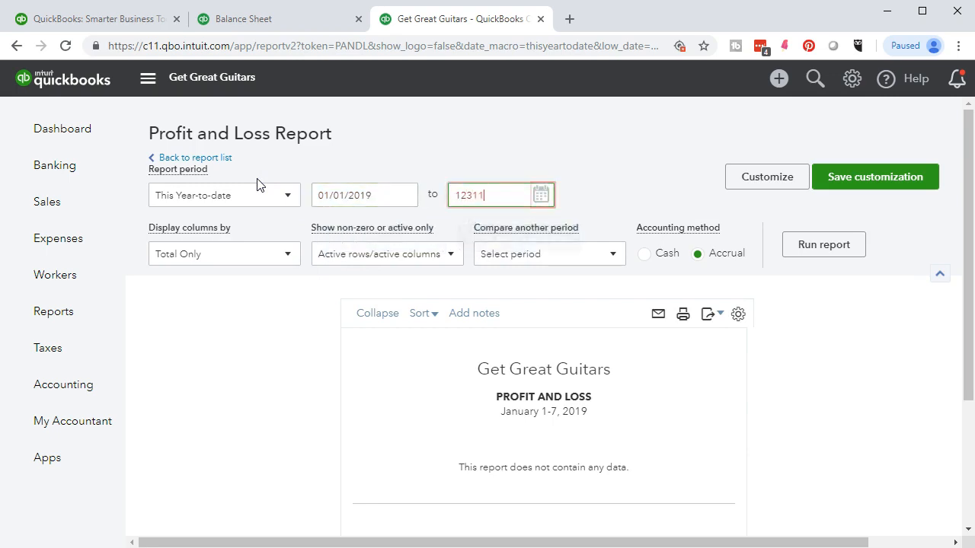
{"action": "key", "text": "Tab"}
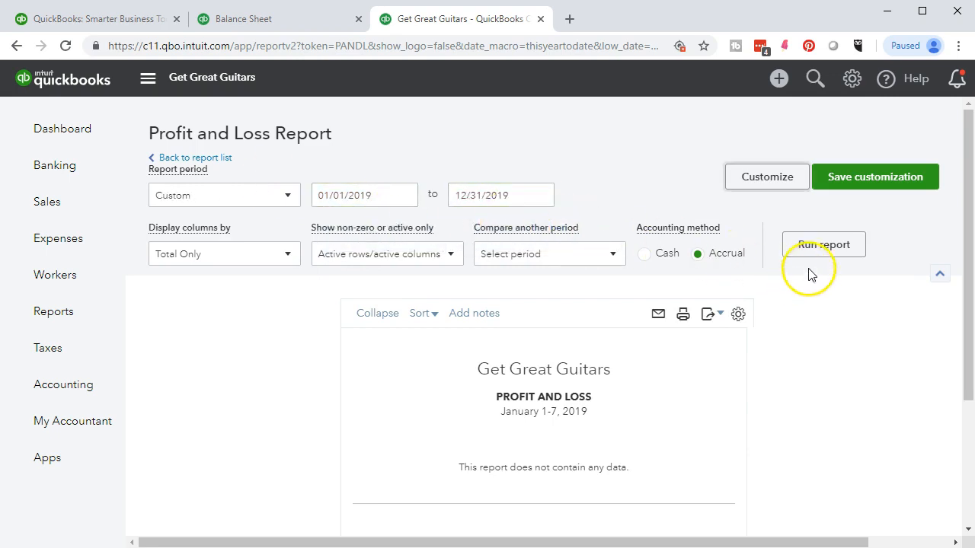
{"action": "left_click", "coordinate": [822, 246]}
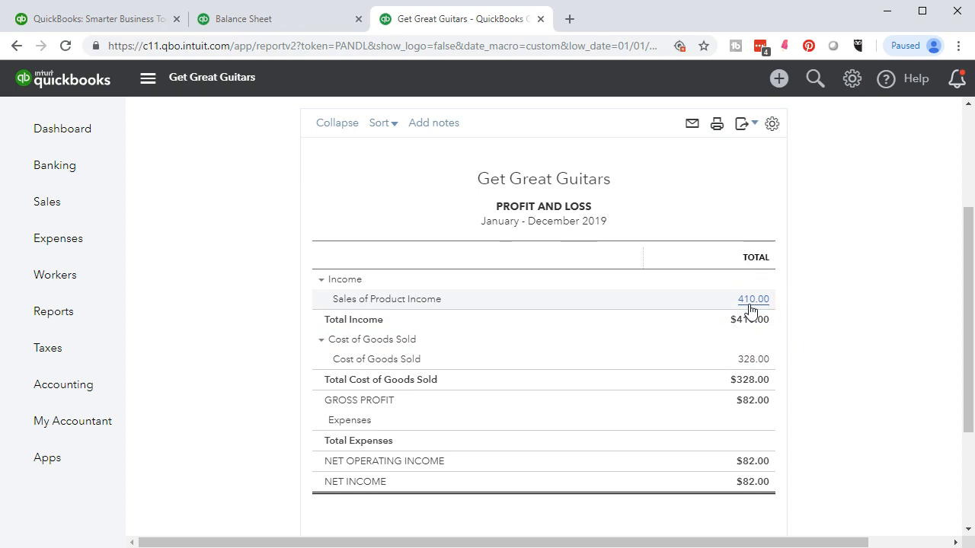
Drill down from the duplicated Balance Sheet's Accounts Receivable (A/R) amount to its transaction report and check the amount column.
{"action": "left_click", "coordinate": [281, 22]}
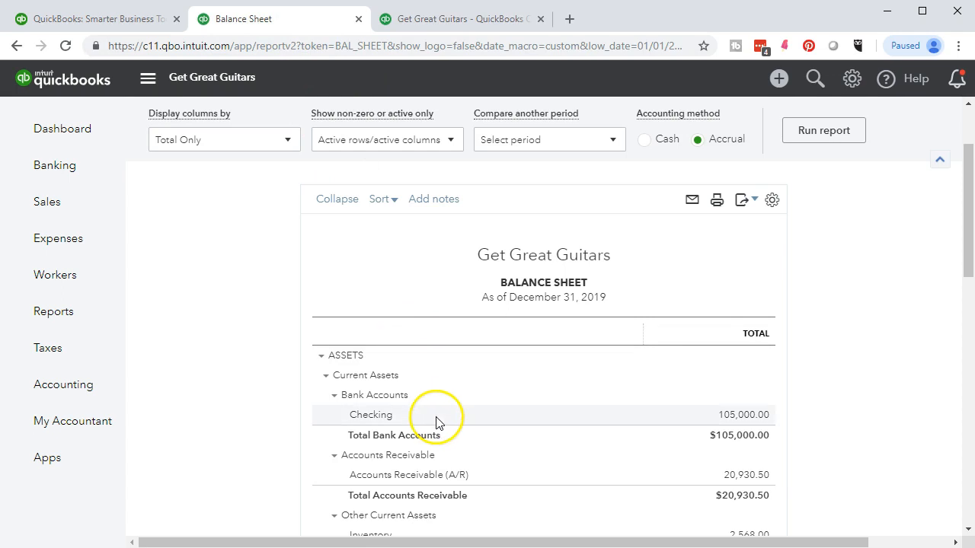
{"action": "scroll", "coordinate": [438, 423], "scroll_direction": "down", "scroll_amount": 1}
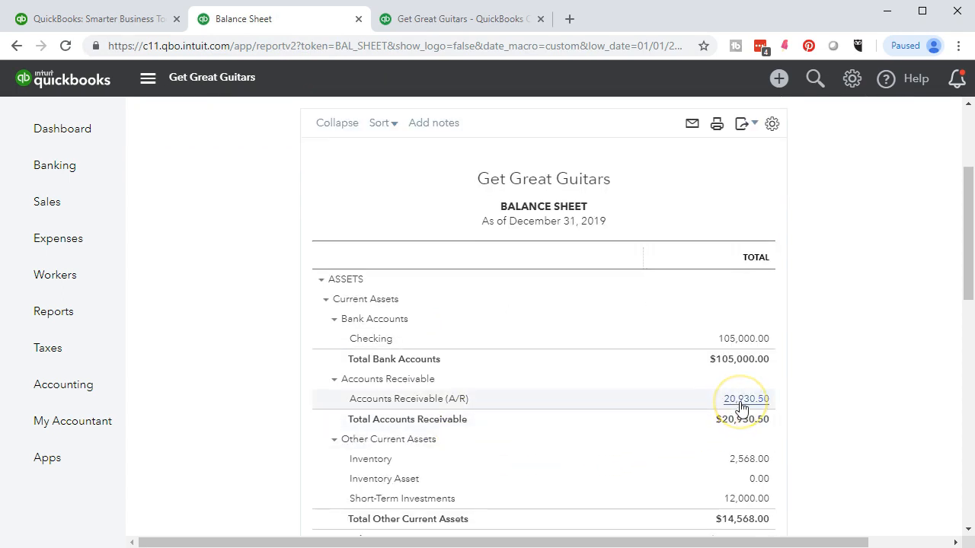
{"action": "left_click", "coordinate": [739, 402]}
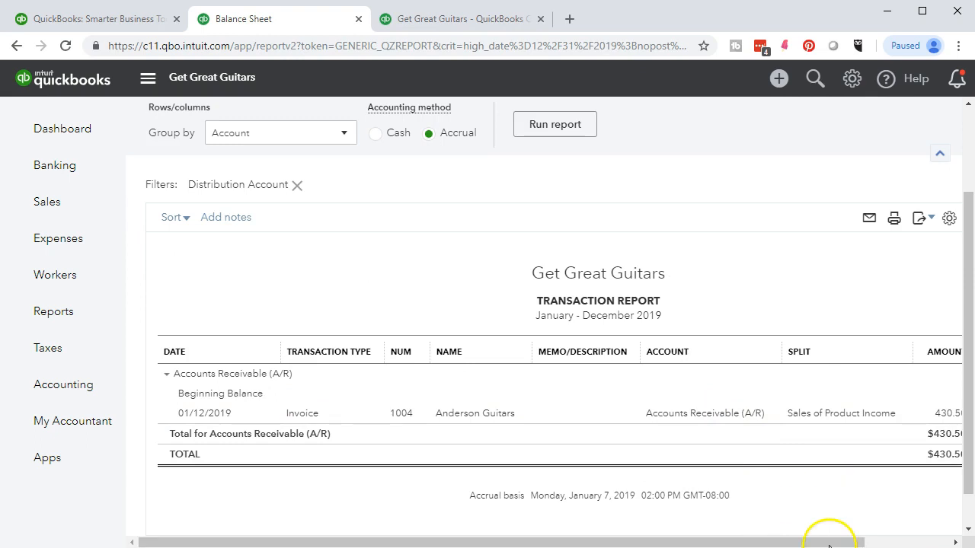
{"action": "left_click_drag", "start_coordinate": [829, 546], "coordinate": [840, 544]}
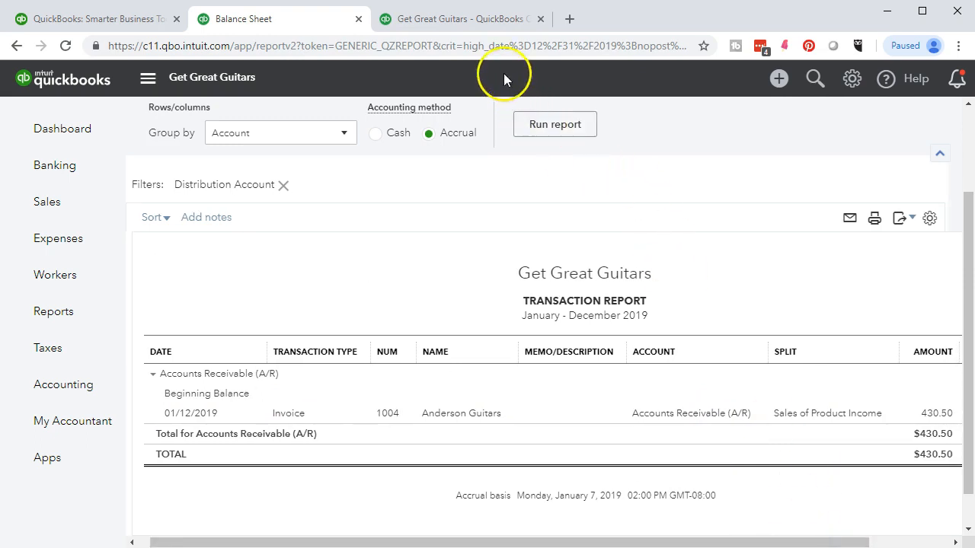
Drill down from the Profit and Loss report's Sales of Product Income to the Anderson Guitars invoice and review its subtotal, sales tax and total.
{"action": "left_click", "coordinate": [449, 23]}
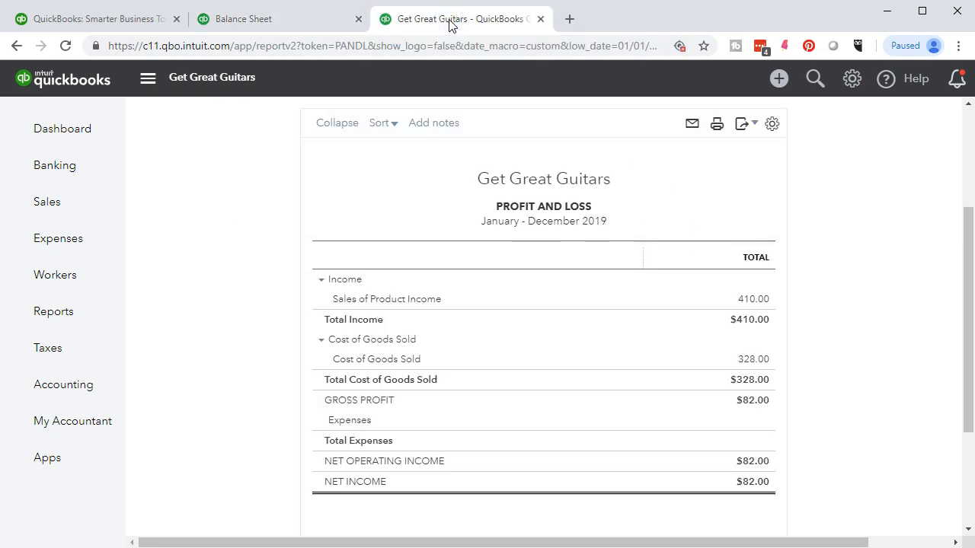
{"action": "left_click", "coordinate": [754, 302]}
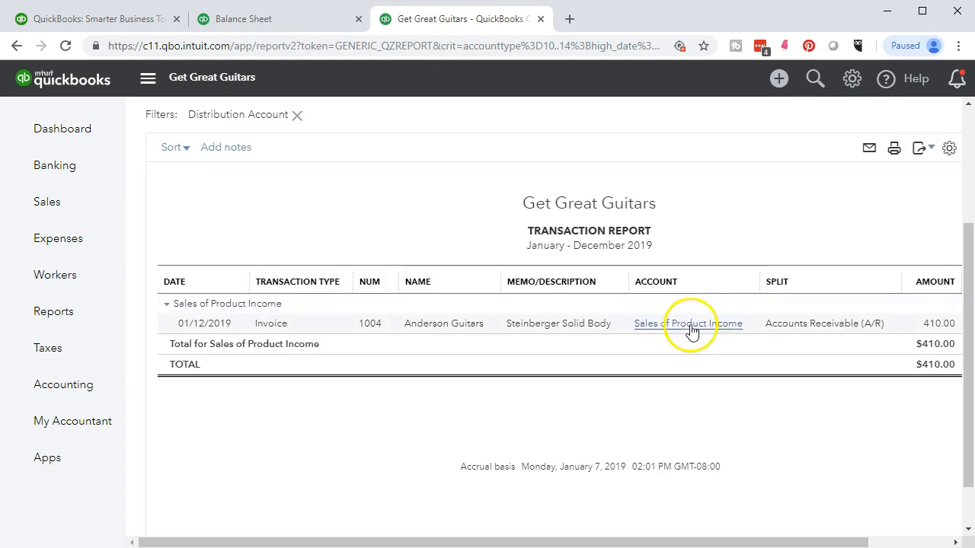
{"action": "left_click", "coordinate": [928, 327]}
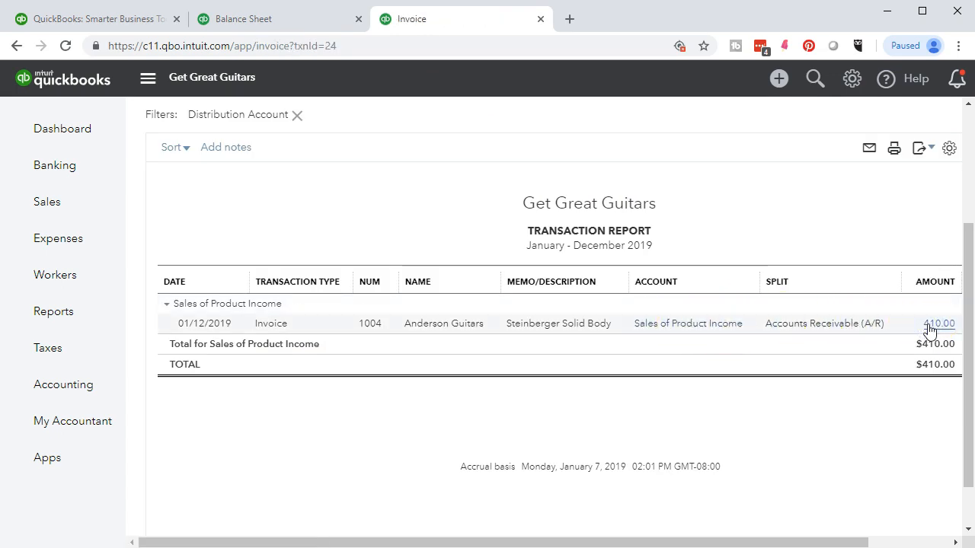
{"action": "scroll", "coordinate": [759, 337], "scroll_direction": "down", "scroll_amount": 5}
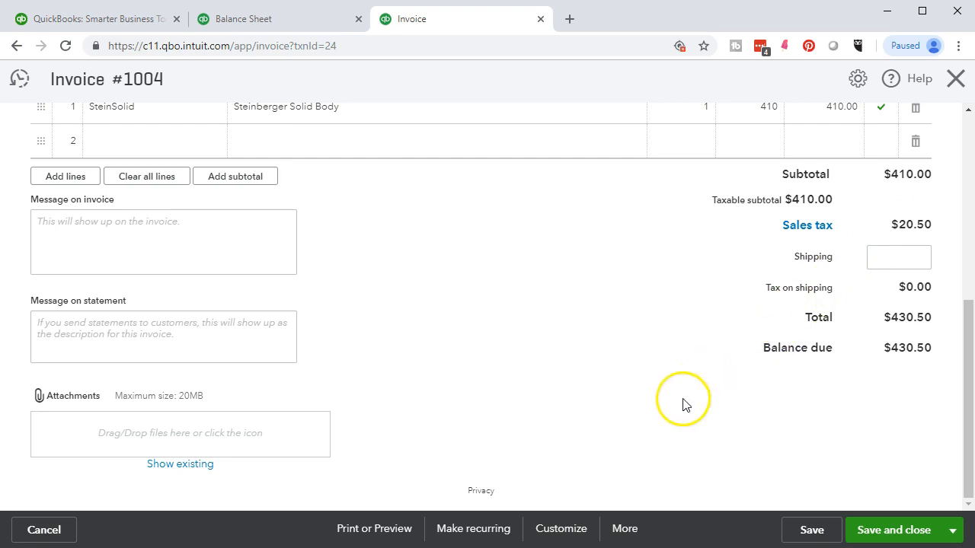
{"action": "scroll", "coordinate": [680, 411], "scroll_direction": "up", "scroll_amount": 1}
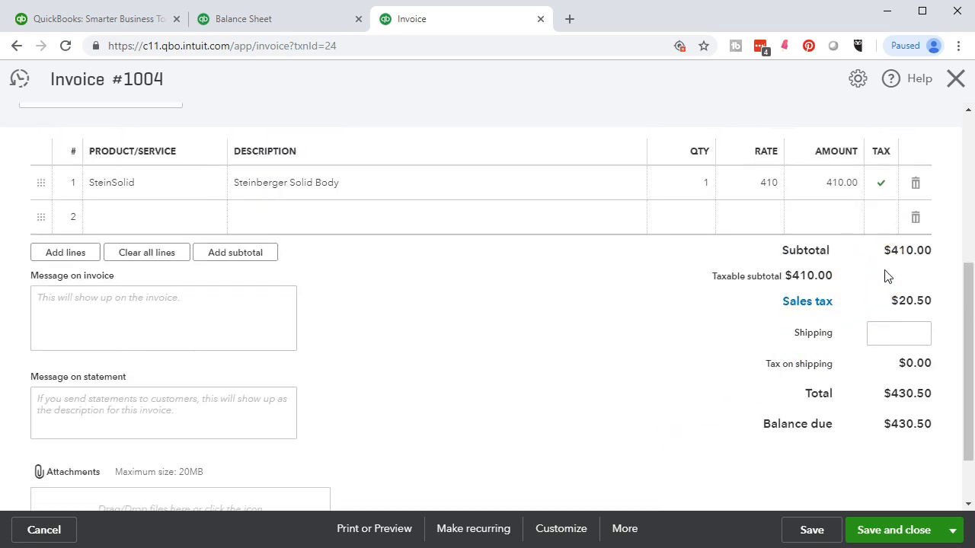
Close the invoice and return from the Sales of Product Income transaction report to the Profit and Loss report.
{"action": "left_click", "coordinate": [953, 80]}
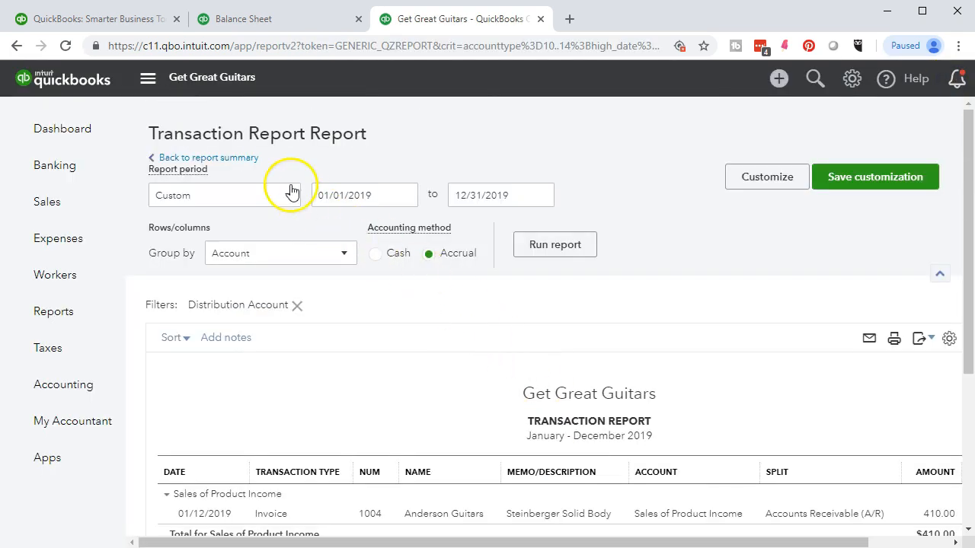
{"action": "left_click", "coordinate": [230, 157]}
{"action": "scroll", "coordinate": [240, 160], "scroll_direction": "down", "scroll_amount": 3}
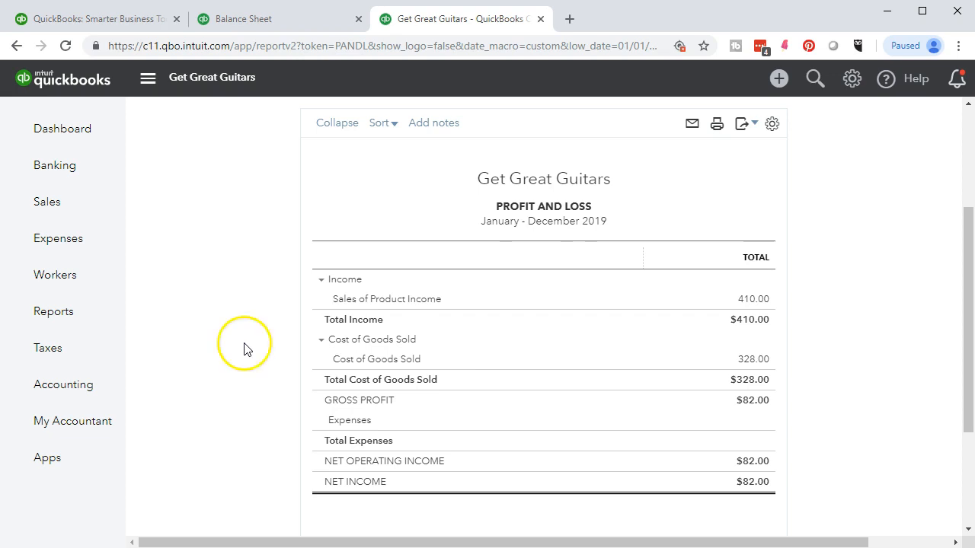
Switch to the Accounts Receivable transaction report and return from it to the Balance Sheet.
{"action": "left_click", "coordinate": [294, 25]}
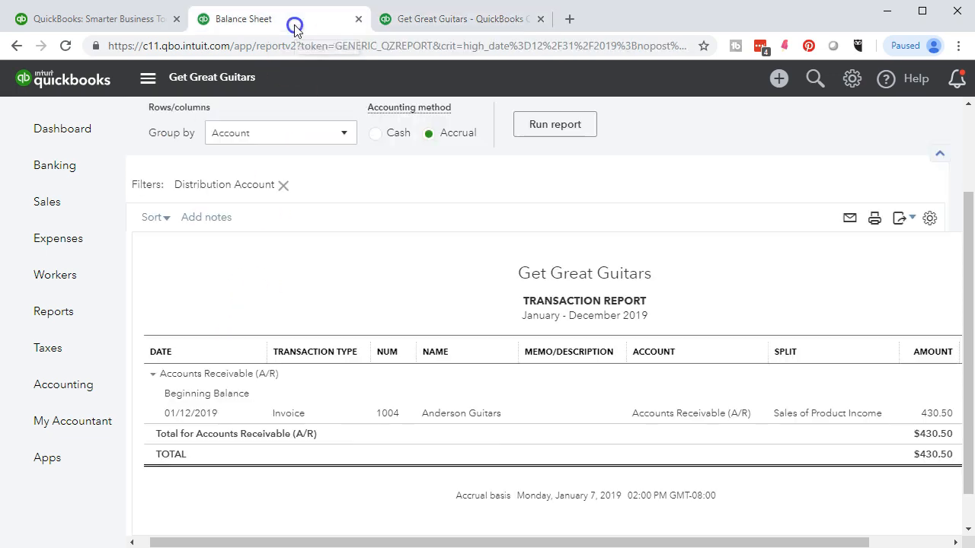
{"action": "scroll", "coordinate": [308, 323], "scroll_direction": "up", "scroll_amount": 2}
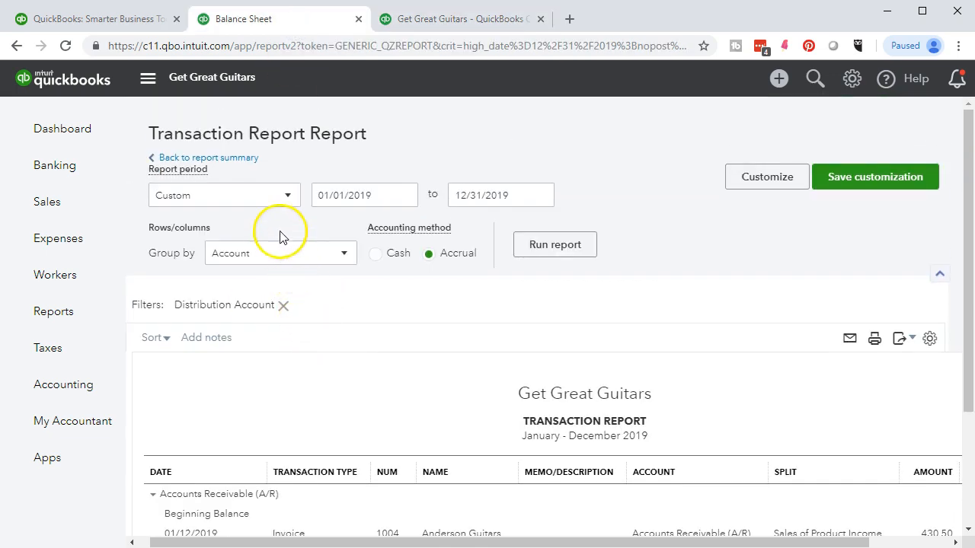
{"action": "left_click", "coordinate": [235, 162]}
{"action": "scroll", "coordinate": [348, 257], "scroll_direction": "down", "scroll_amount": 3}
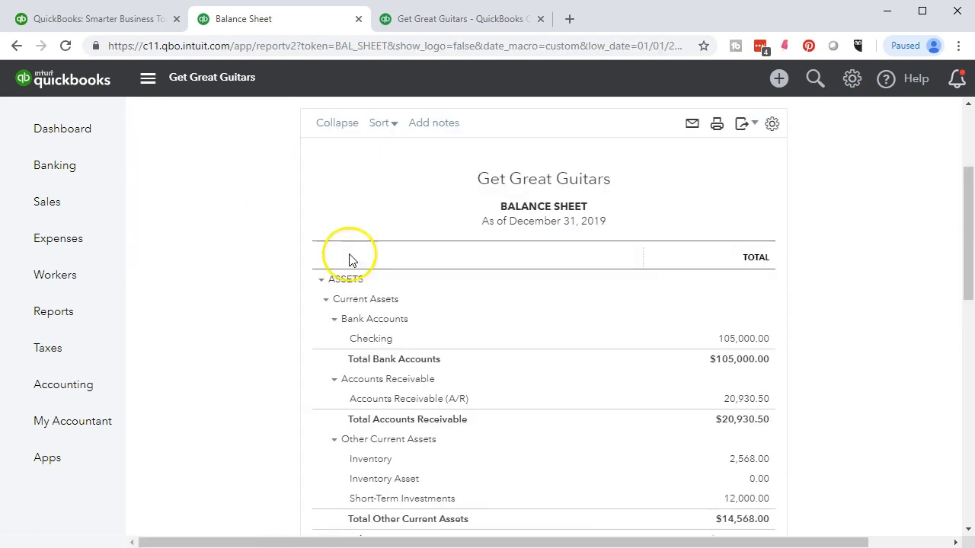
Drill down from the Balance Sheet's New York Department of Taxation and Finance Payable to the first Anderson Guitars invoice entry.
{"action": "scroll", "coordinate": [381, 403], "scroll_direction": "down", "scroll_amount": 5}
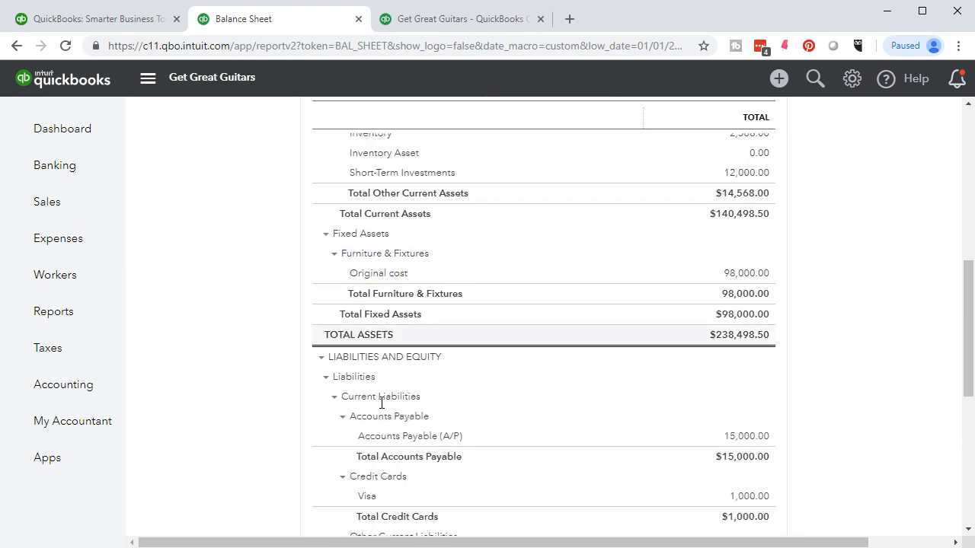
{"action": "scroll", "coordinate": [284, 450], "scroll_direction": "down", "scroll_amount": 2}
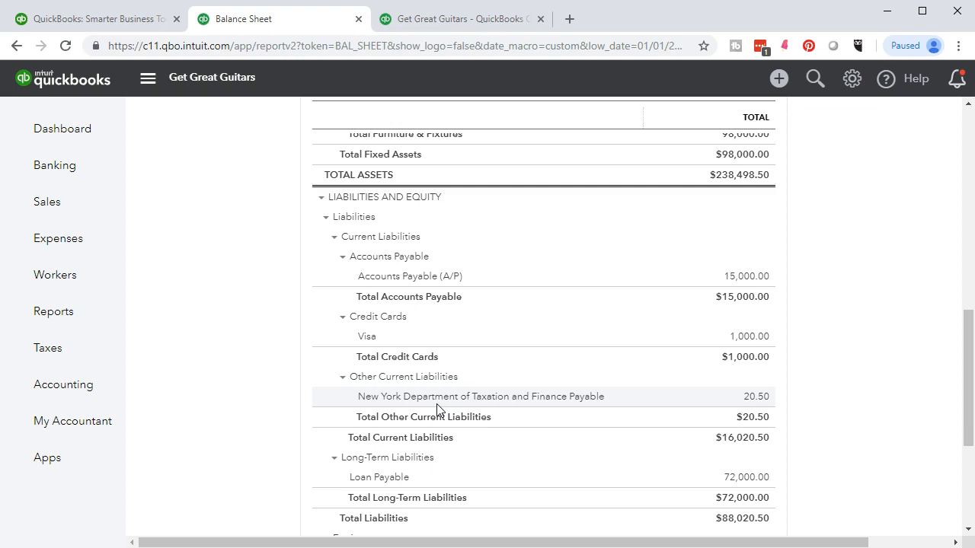
{"action": "left_click", "coordinate": [438, 410]}
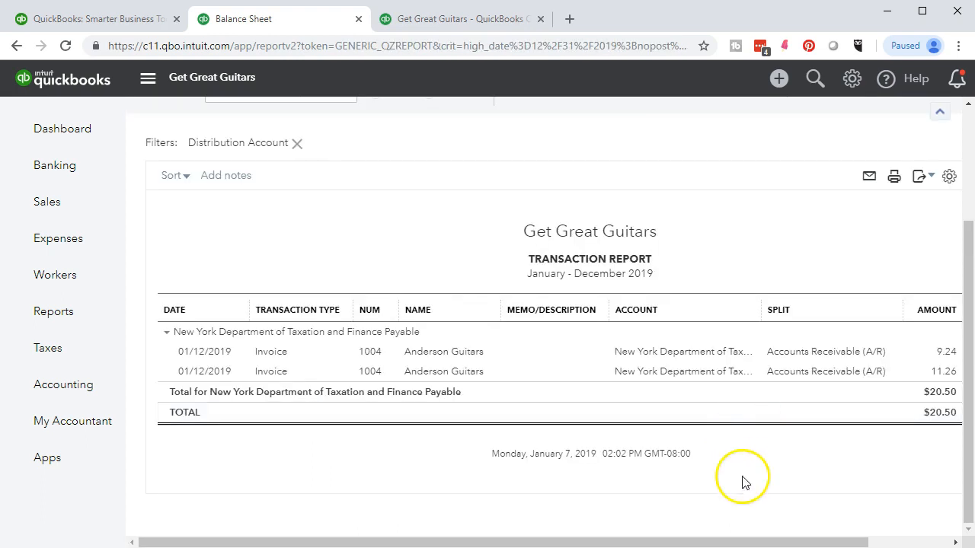
{"action": "left_click_drag", "start_coordinate": [741, 543], "coordinate": [766, 541]}
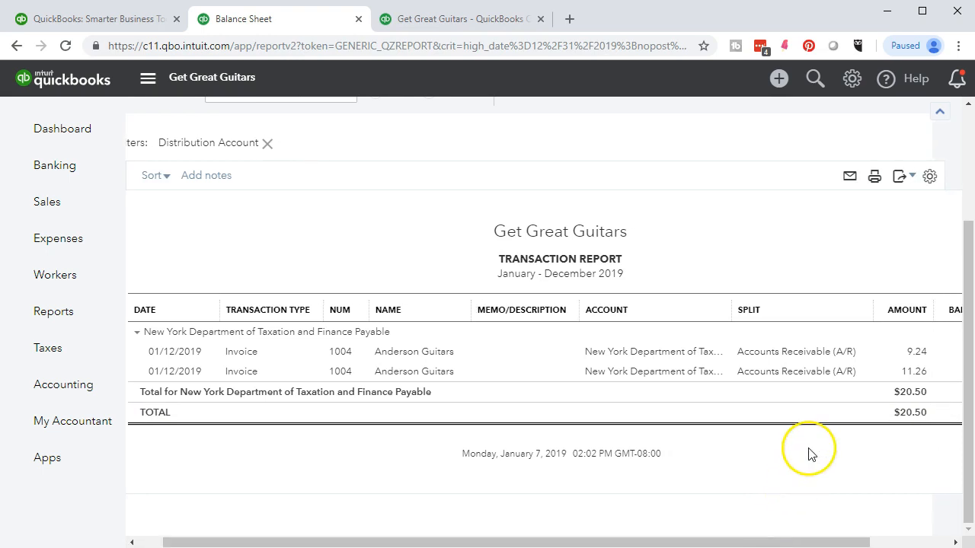
{"action": "left_click", "coordinate": [913, 352]}
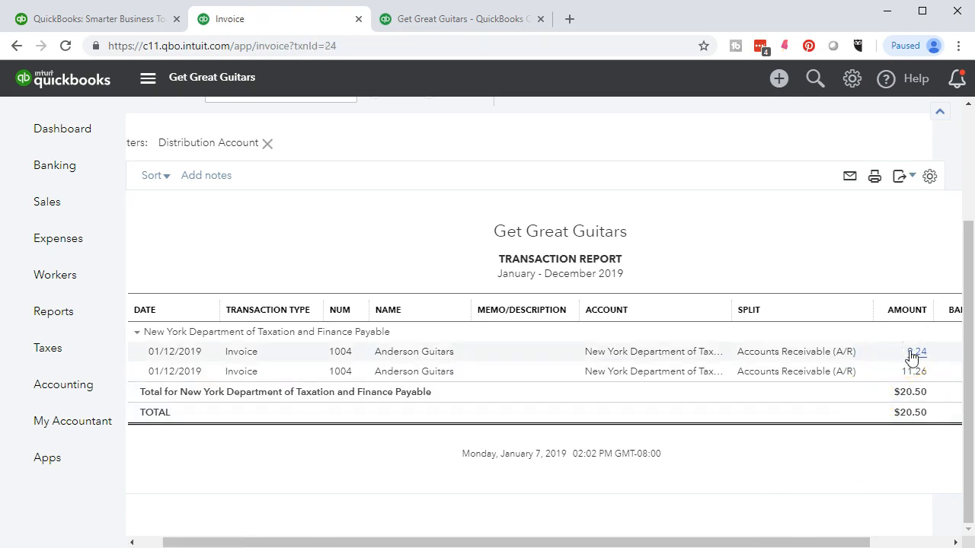
Review the Anderson Guitars invoice's sales tax and total, close it and return from the sales tax transaction report to the Balance Sheet.
{"action": "scroll", "coordinate": [635, 383], "scroll_direction": "down", "scroll_amount": 3}
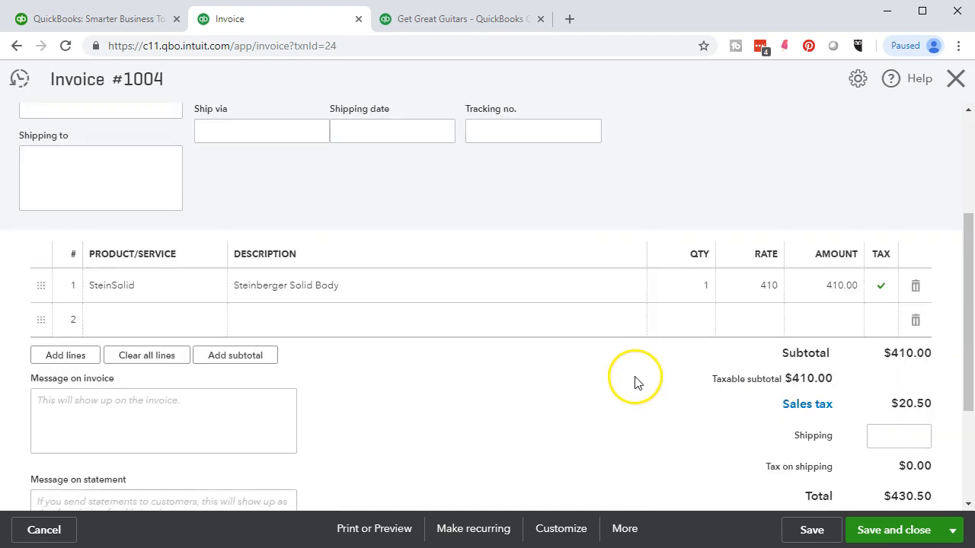
{"action": "scroll", "coordinate": [635, 383], "scroll_direction": "down", "scroll_amount": 2}
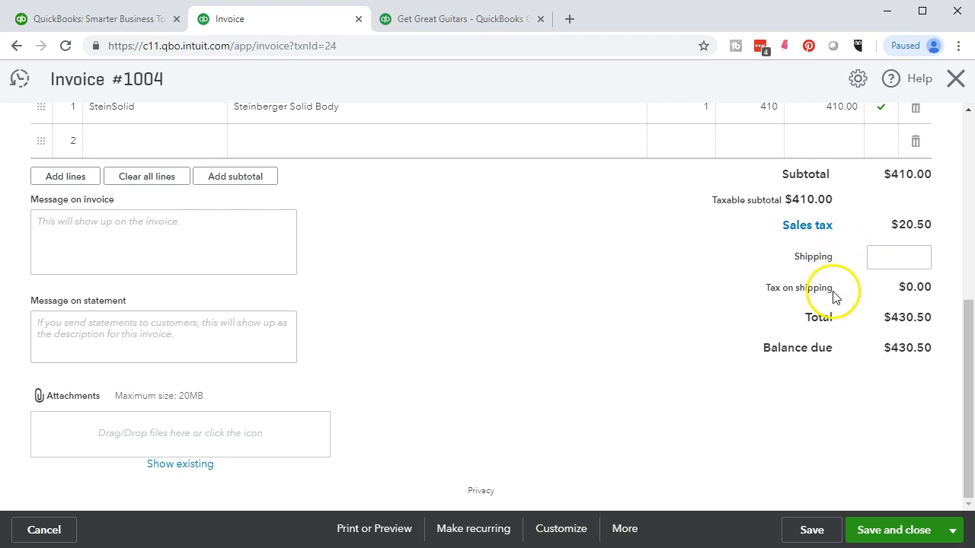
{"action": "scroll", "coordinate": [826, 315], "scroll_direction": "up", "scroll_amount": 5}
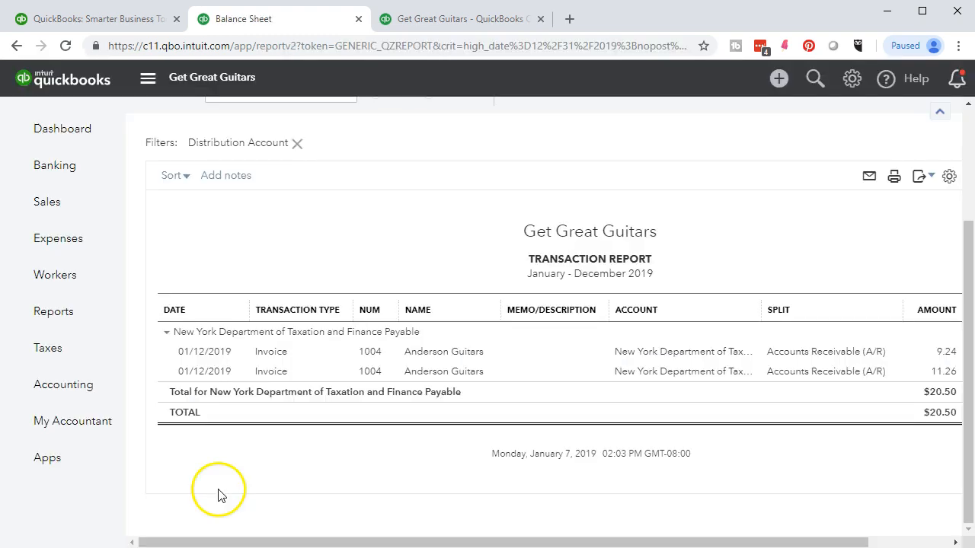
{"action": "scroll", "coordinate": [218, 492], "scroll_direction": "up", "scroll_amount": 3}
{"action": "left_click", "coordinate": [228, 160]}
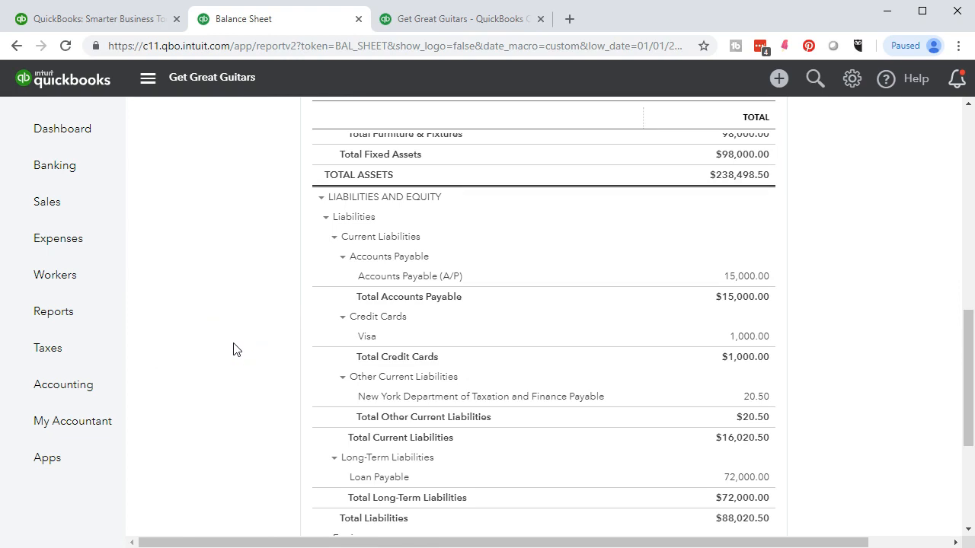
Drill down from the Balance Sheet's Inventory amount to the Anderson Guitars invoice for the Steinberger Solid Body.
{"action": "scroll", "coordinate": [265, 406], "scroll_direction": "up", "scroll_amount": 4}
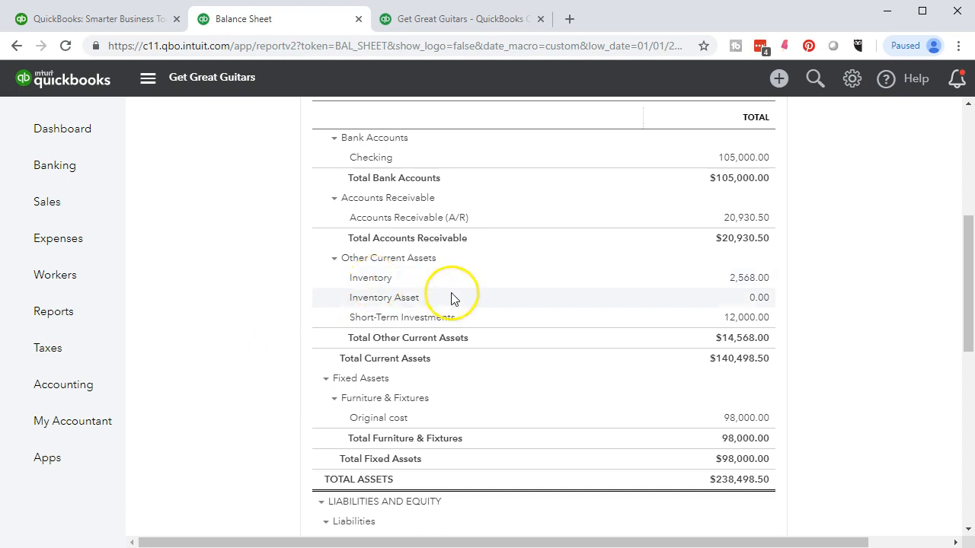
{"action": "left_click", "coordinate": [729, 278]}
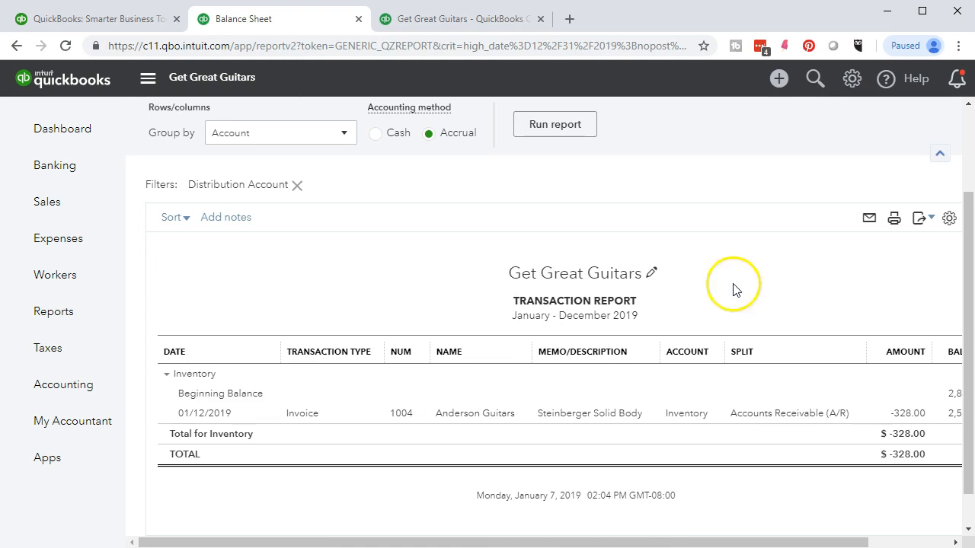
{"action": "left_click_drag", "start_coordinate": [777, 533], "coordinate": [829, 540]}
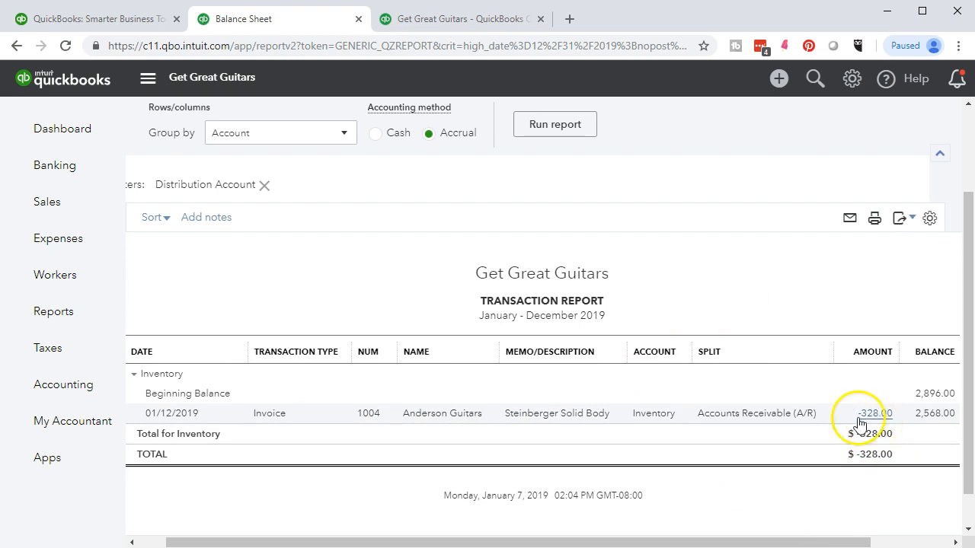
{"action": "left_click", "coordinate": [269, 414]}
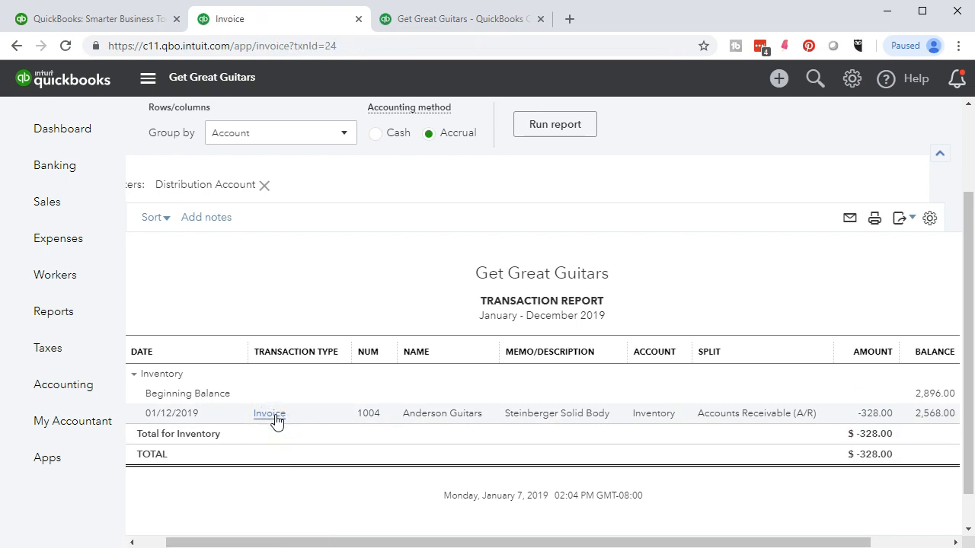
Review the invoice's item line and totals, then close it to get back to the Inventory transaction report.
{"action": "scroll", "coordinate": [488, 407], "scroll_direction": "down", "scroll_amount": 3}
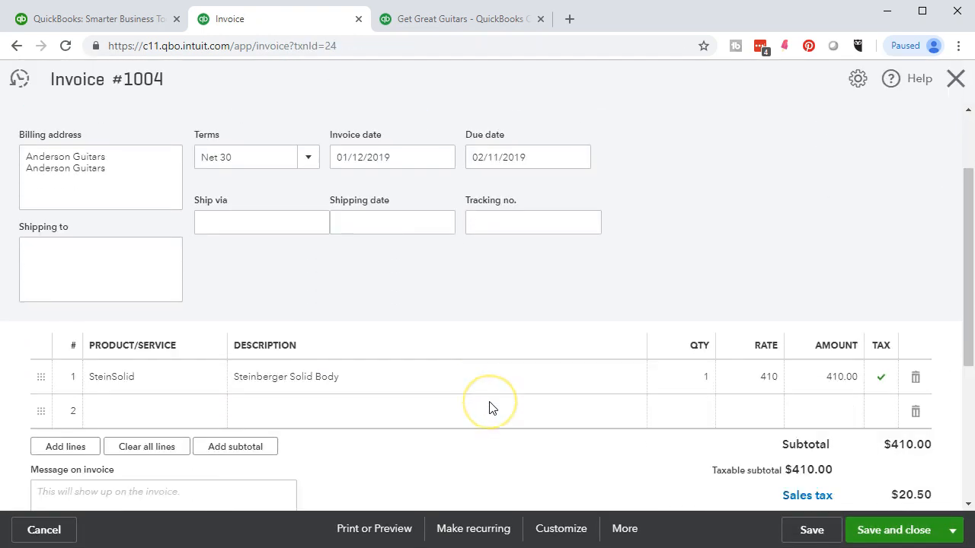
{"action": "scroll", "coordinate": [489, 408], "scroll_direction": "down", "scroll_amount": 2}
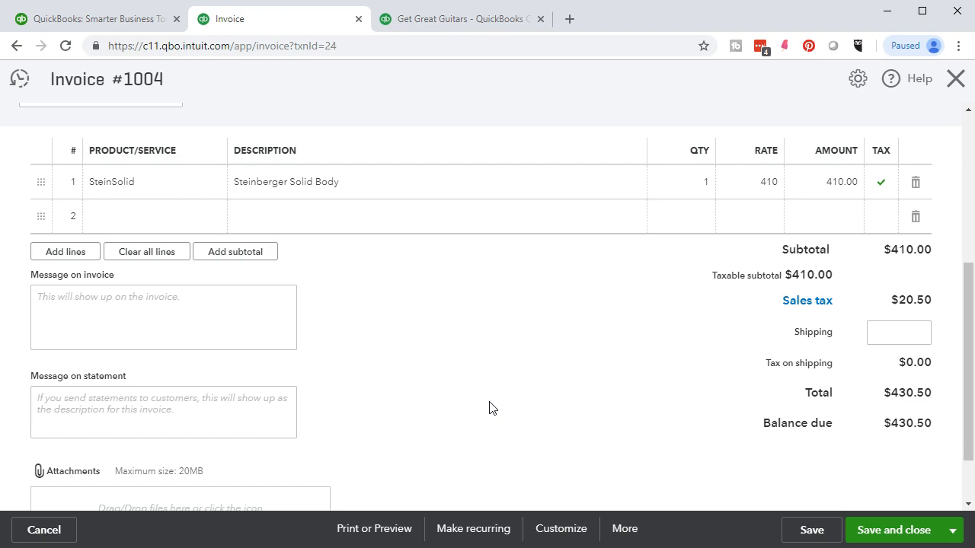
{"action": "scroll", "coordinate": [489, 408], "scroll_direction": "up", "scroll_amount": 4}
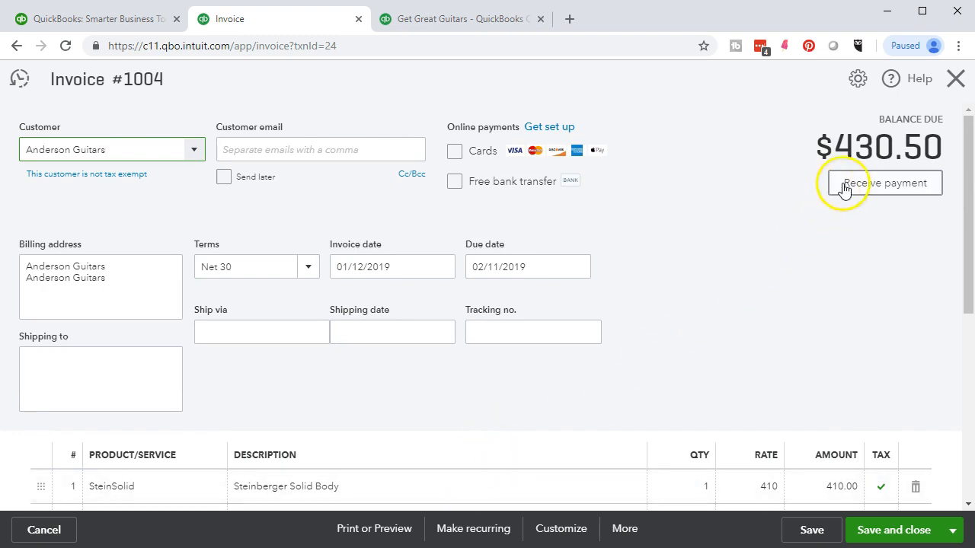
{"action": "left_click", "coordinate": [953, 80]}
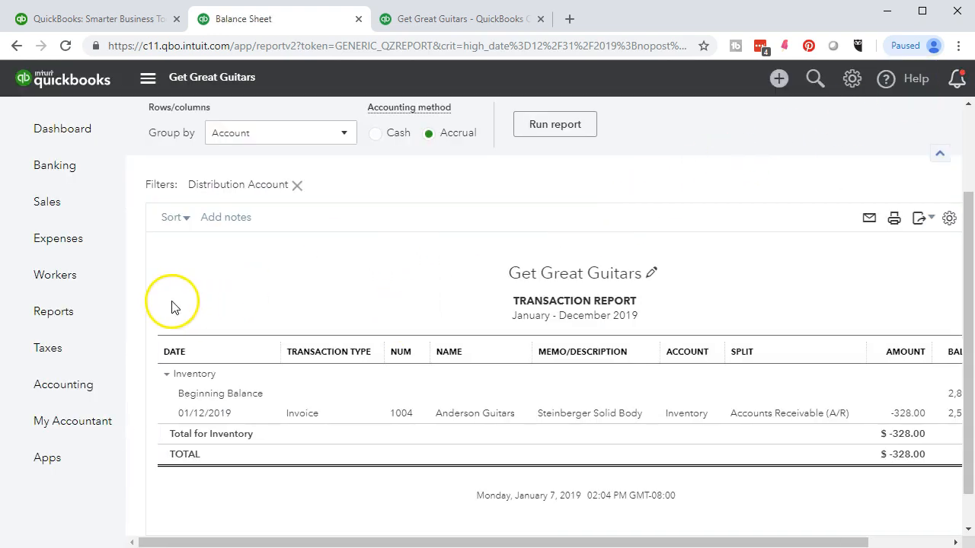
Open the Products and Services list under Sales and find the SteinSolid inventory item.
{"action": "left_click", "coordinate": [45, 202]}
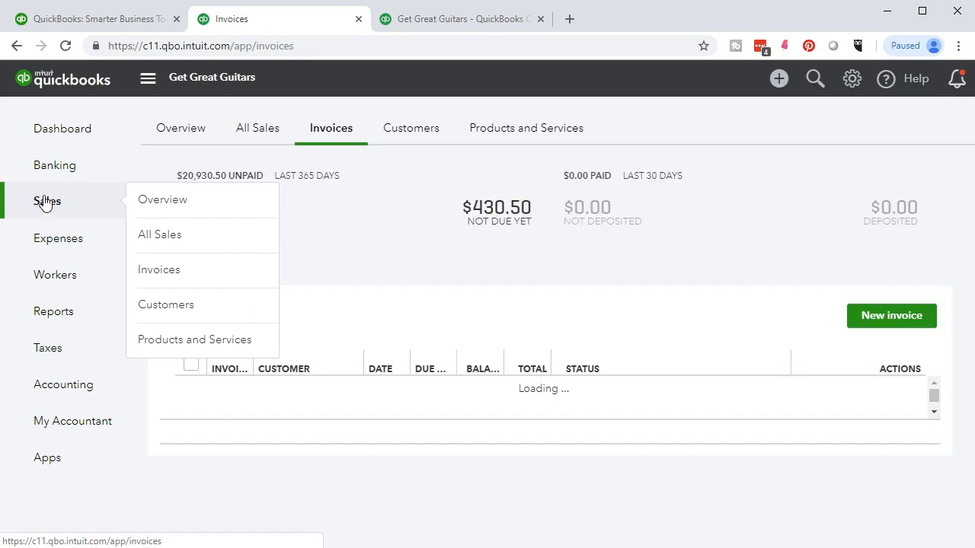
{"action": "left_click", "coordinate": [498, 133]}
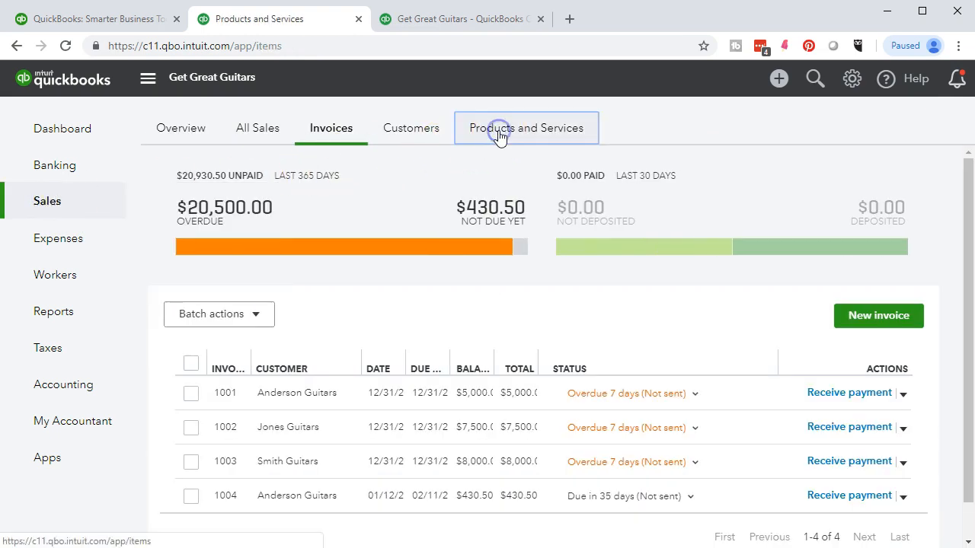
{"action": "scroll", "coordinate": [359, 372], "scroll_direction": "down", "scroll_amount": 8}
{"action": "scroll", "coordinate": [359, 377], "scroll_direction": "down", "scroll_amount": 2}
{"action": "scroll", "coordinate": [333, 444], "scroll_direction": "up", "scroll_amount": 4}
{"action": "scroll", "coordinate": [333, 444], "scroll_direction": "down", "scroll_amount": 5}
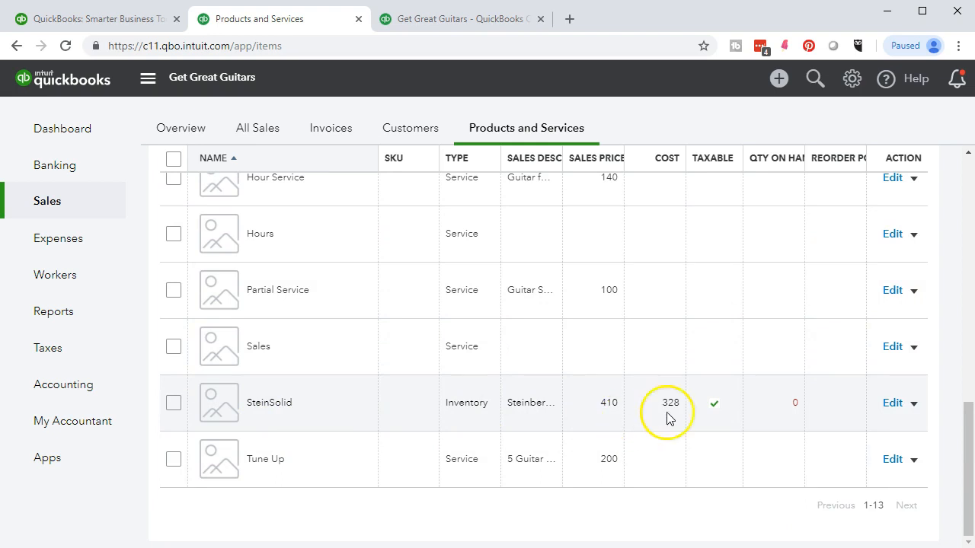
Open the SteinSolid item, examine its sales price, cost, income and expense accounts, and close it without changes.
{"action": "left_click", "coordinate": [890, 406]}
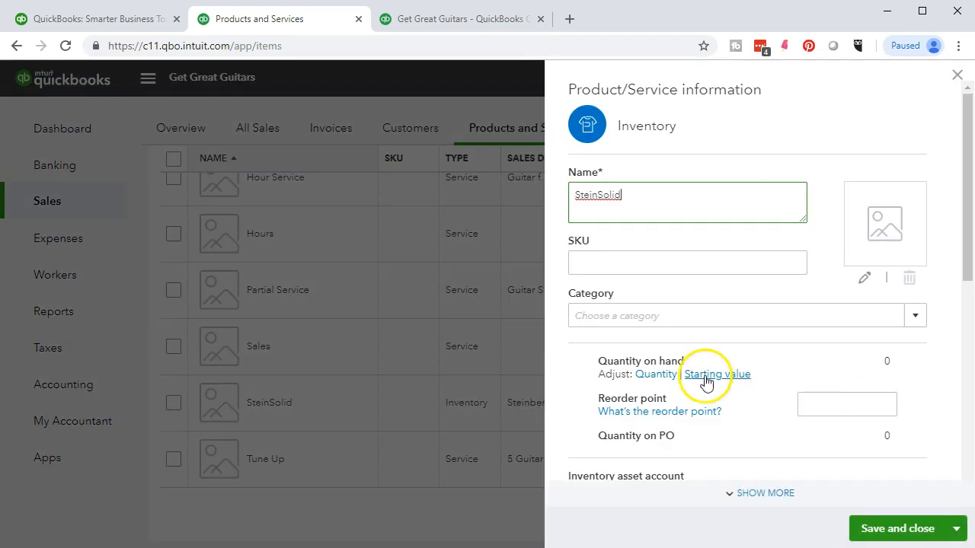
{"action": "scroll", "coordinate": [705, 381], "scroll_direction": "down", "scroll_amount": 7}
{"action": "scroll", "coordinate": [704, 379], "scroll_direction": "down", "scroll_amount": 1}
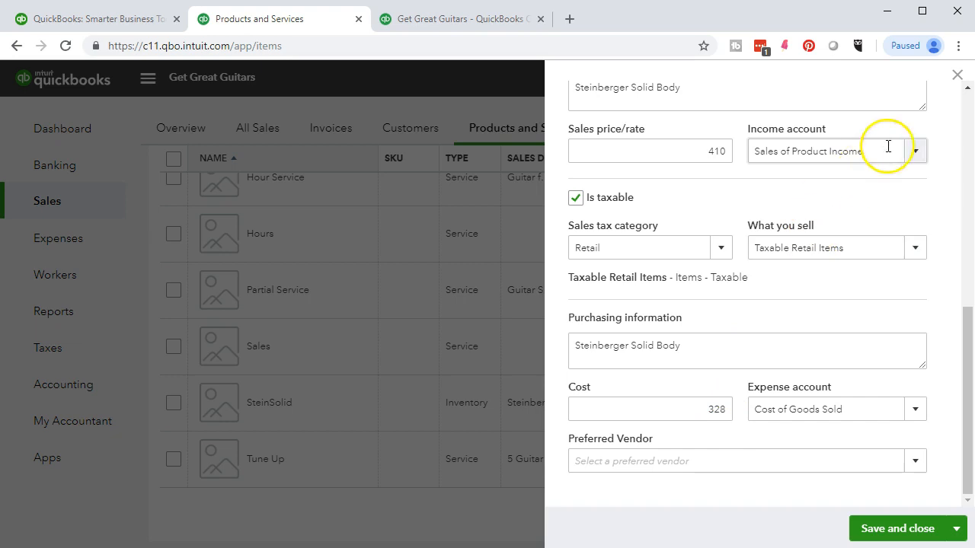
{"action": "left_click", "coordinate": [955, 76]}
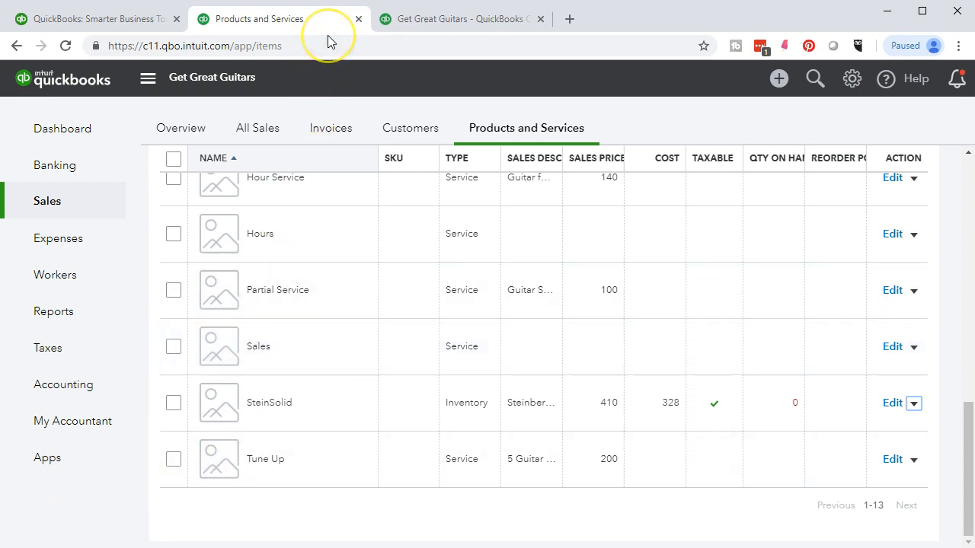
Switch to the Profit and Loss, inspect the transactions behind Cost of Goods Sold, and return to the report summary.
{"action": "left_click", "coordinate": [436, 23]}
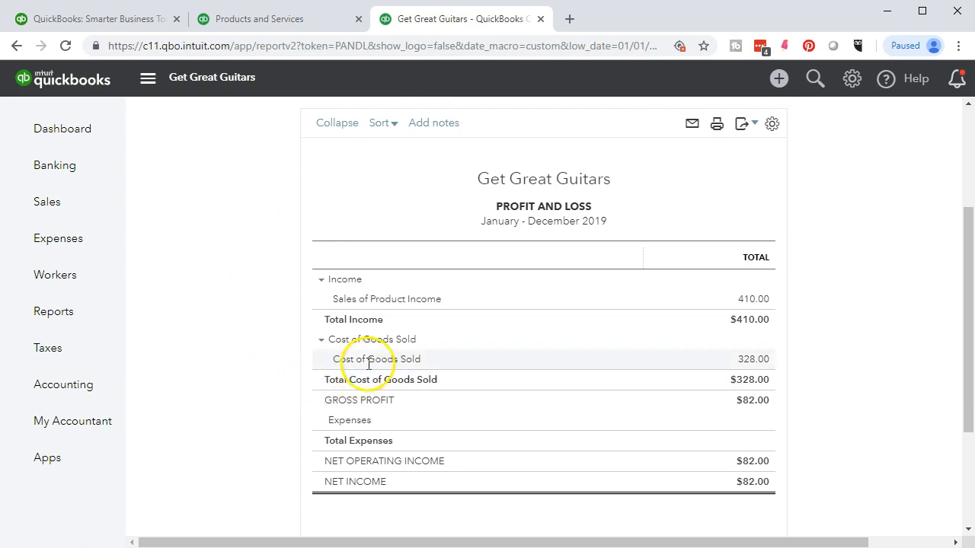
{"action": "left_click", "coordinate": [742, 367]}
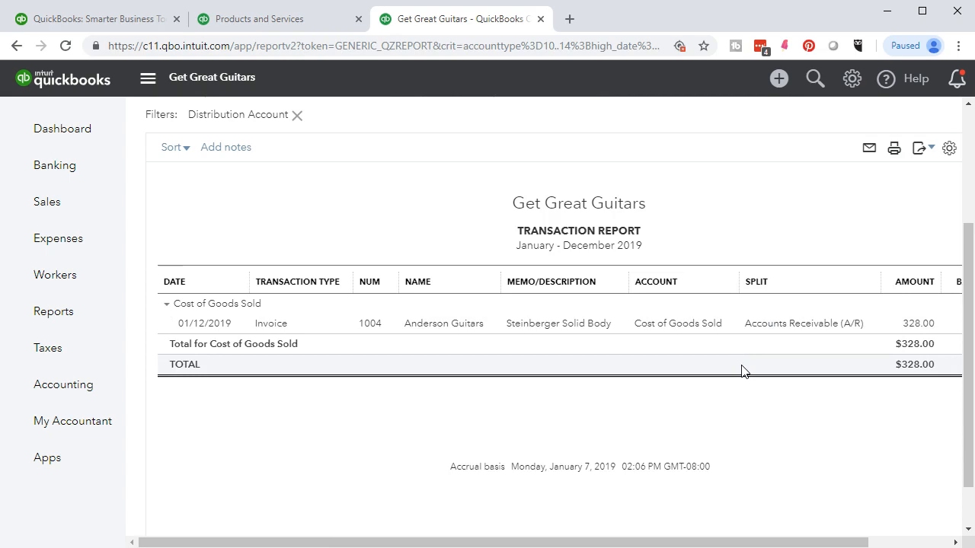
{"action": "left_click_drag", "start_coordinate": [703, 542], "coordinate": [803, 537]}
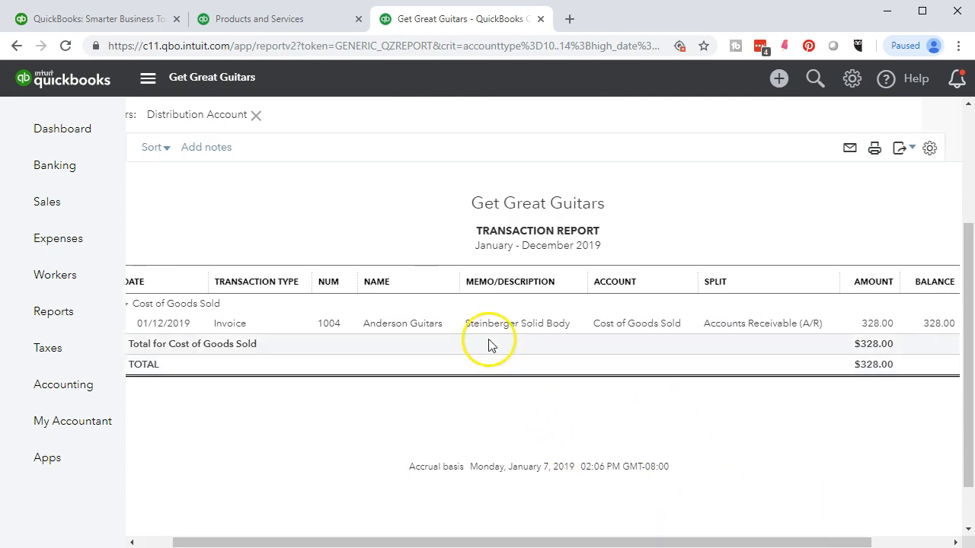
{"action": "scroll", "coordinate": [266, 252], "scroll_direction": "up", "scroll_amount": 3}
{"action": "left_click", "coordinate": [220, 159]}
{"action": "scroll", "coordinate": [221, 166], "scroll_direction": "down", "scroll_amount": 3}
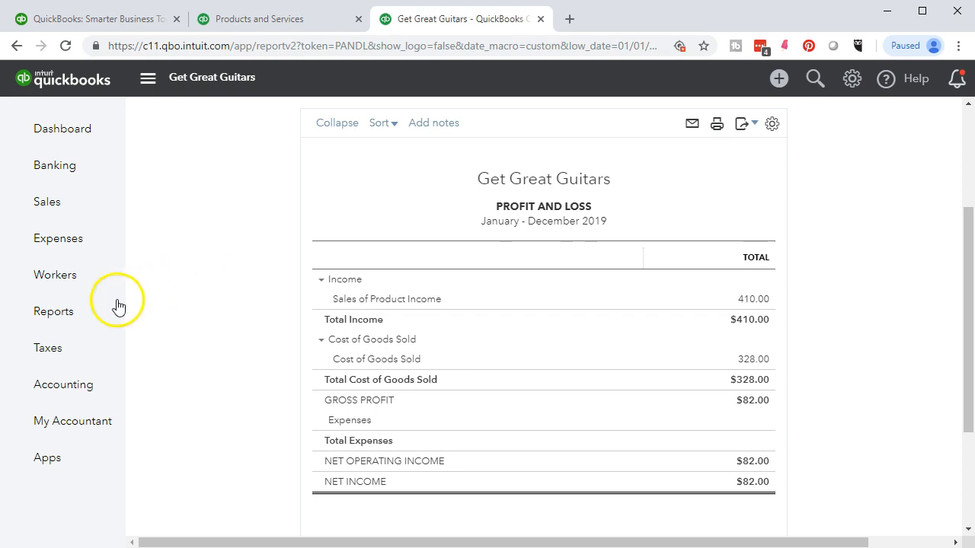
Open the Customer Balance Detail report from the Who owes you reports and review the balances per customer.
{"action": "left_click", "coordinate": [65, 314]}
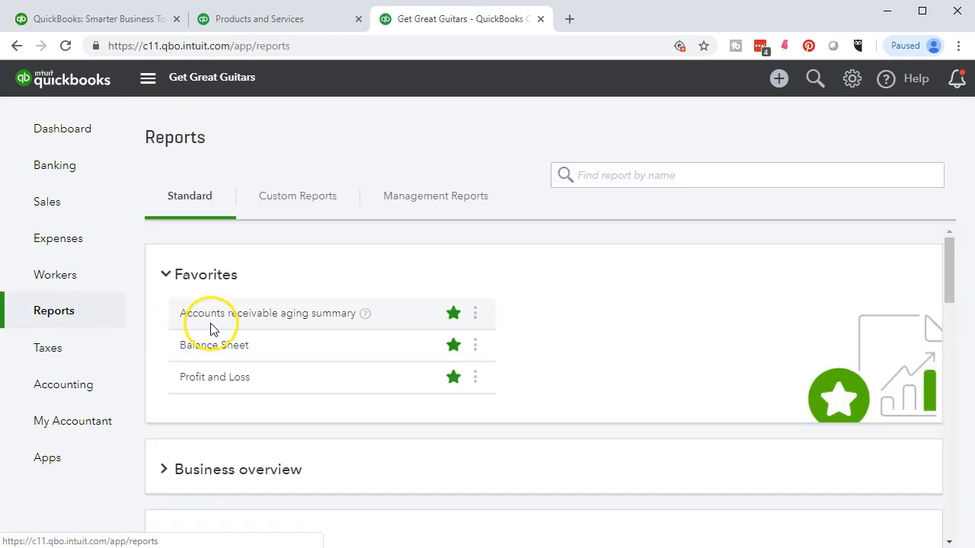
{"action": "scroll", "coordinate": [211, 326], "scroll_direction": "down", "scroll_amount": 2}
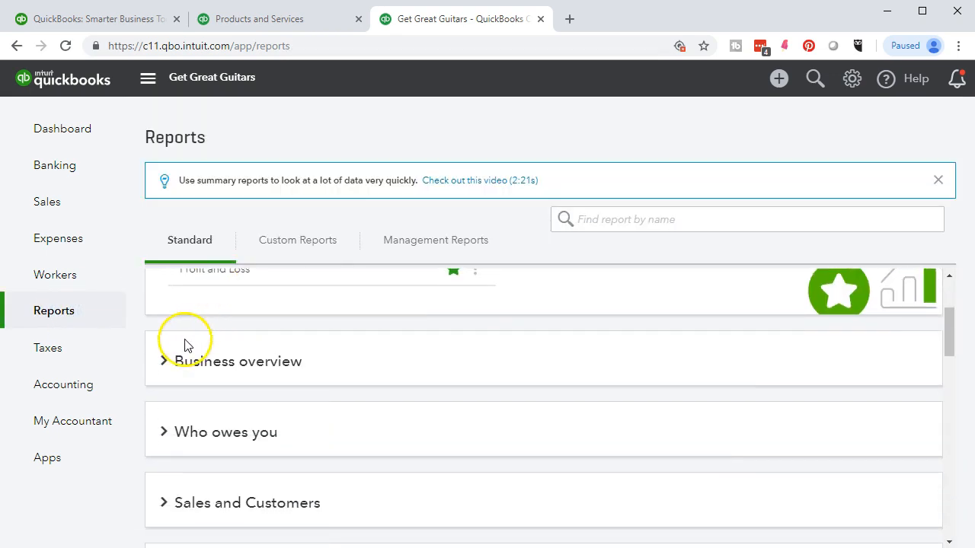
{"action": "scroll", "coordinate": [158, 373], "scroll_direction": "down", "scroll_amount": 1}
{"action": "left_click", "coordinate": [161, 358]}
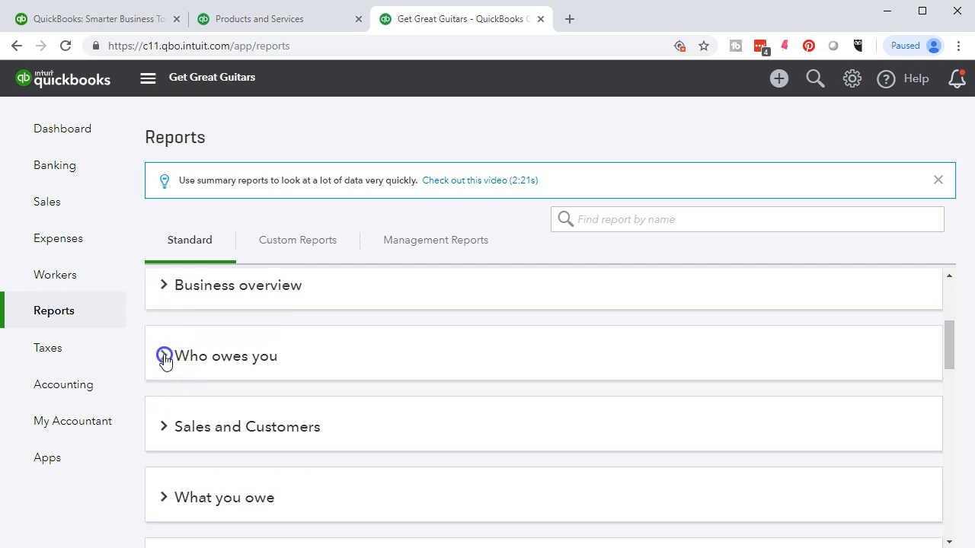
{"action": "scroll", "coordinate": [165, 361], "scroll_direction": "down", "scroll_amount": 1}
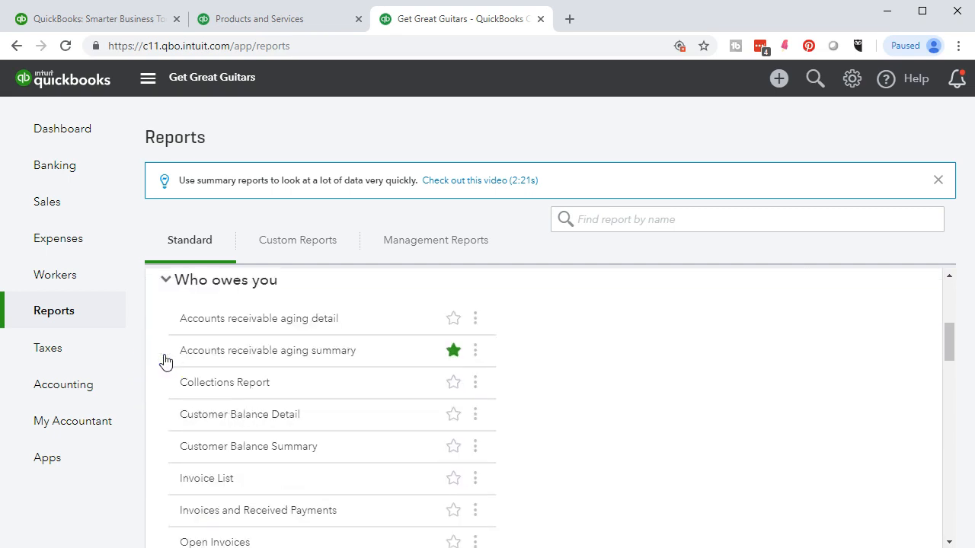
{"action": "left_click", "coordinate": [167, 365]}
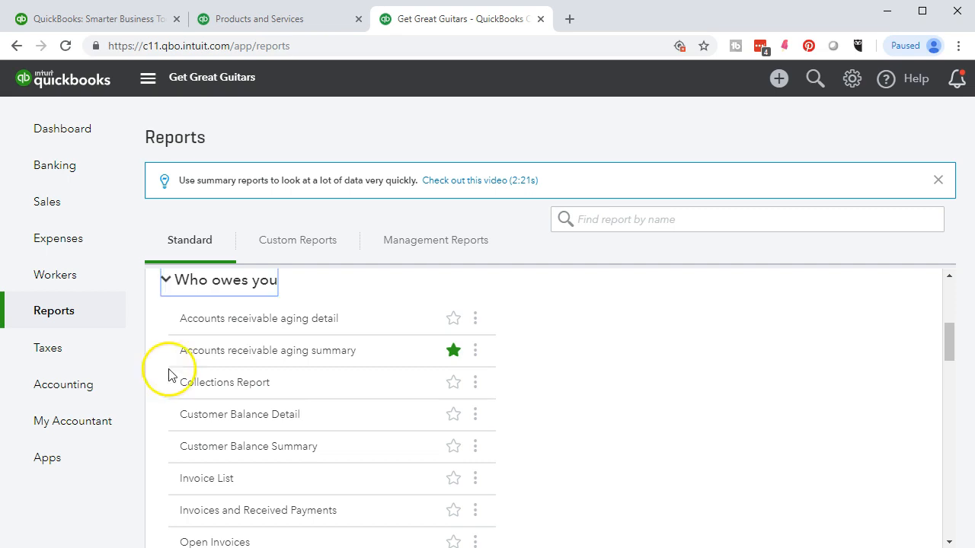
{"action": "left_click", "coordinate": [277, 420]}
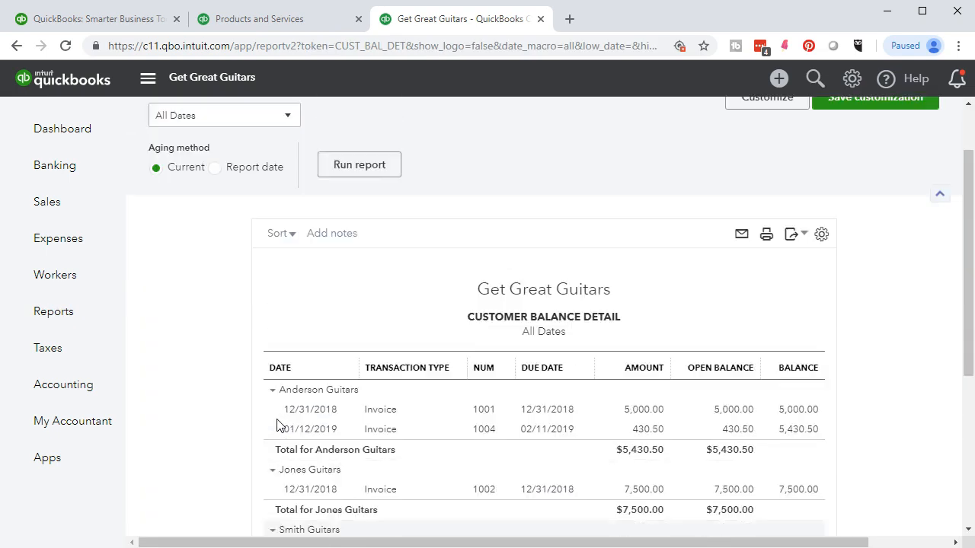
{"action": "left_click", "coordinate": [254, 429]}
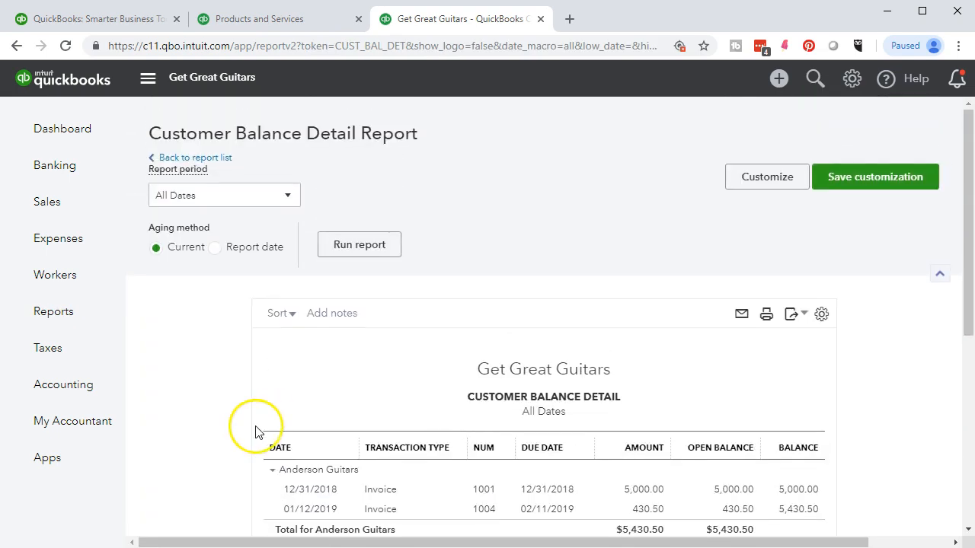
{"action": "scroll", "coordinate": [255, 431], "scroll_direction": "down", "scroll_amount": 3}
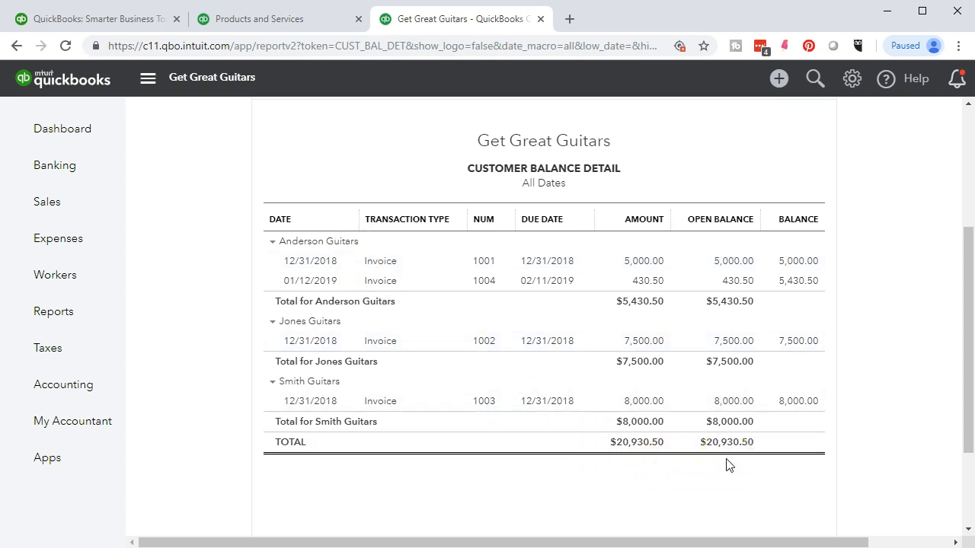
In the Products and Services browser tab, open the Balance Sheet report and run it for 01/01/2019 to 12/31/2019.
{"action": "left_click", "coordinate": [283, 21]}
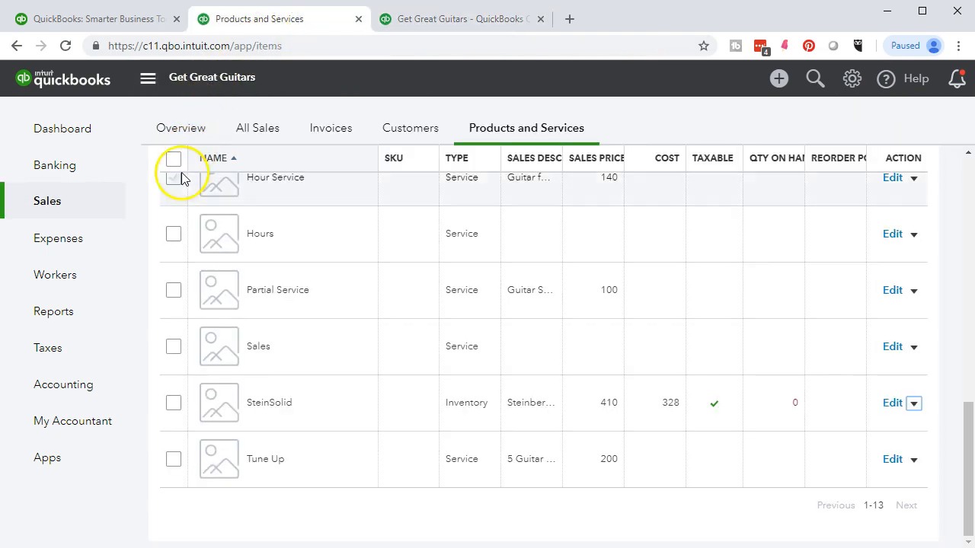
{"action": "left_click", "coordinate": [85, 314]}
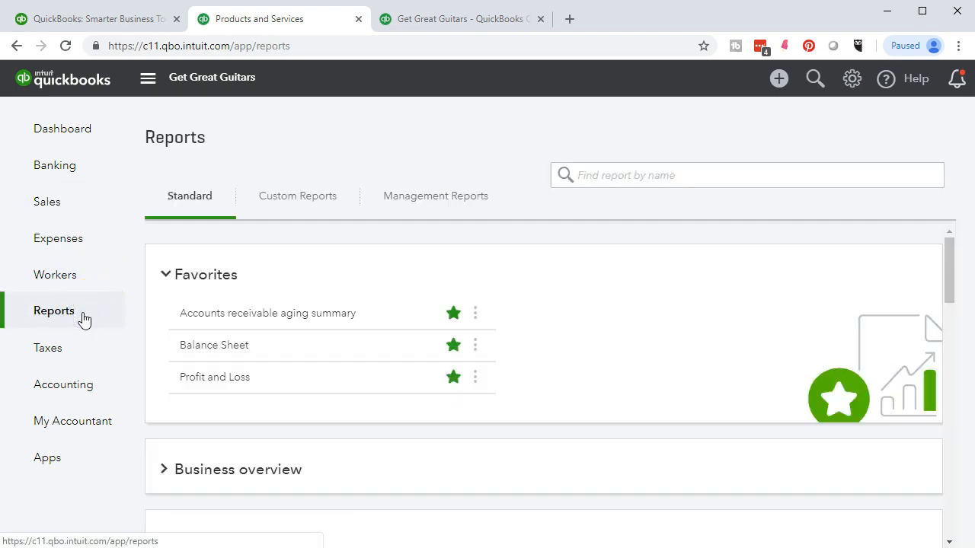
{"action": "left_click", "coordinate": [207, 394]}
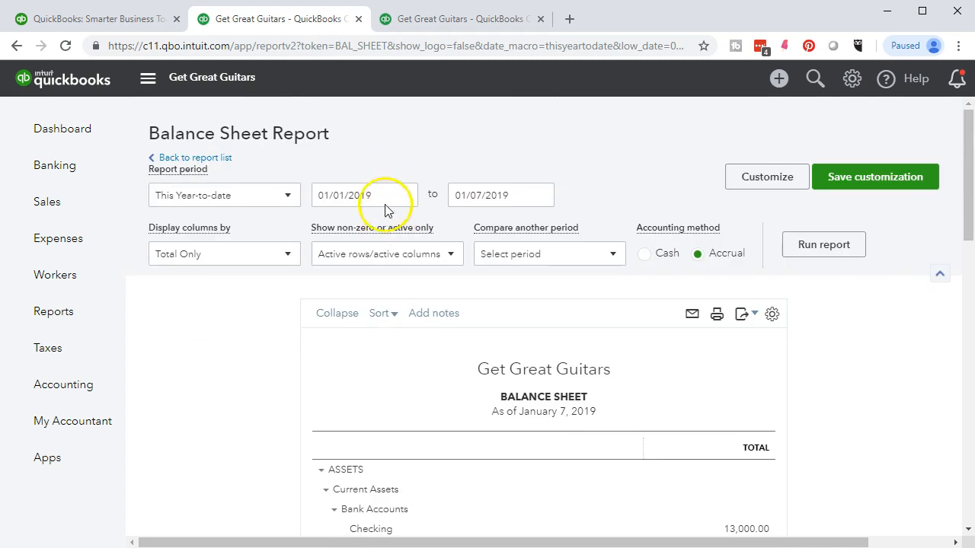
{"action": "left_click", "coordinate": [382, 199]}
{"action": "type", "text": "01/01/2019"}
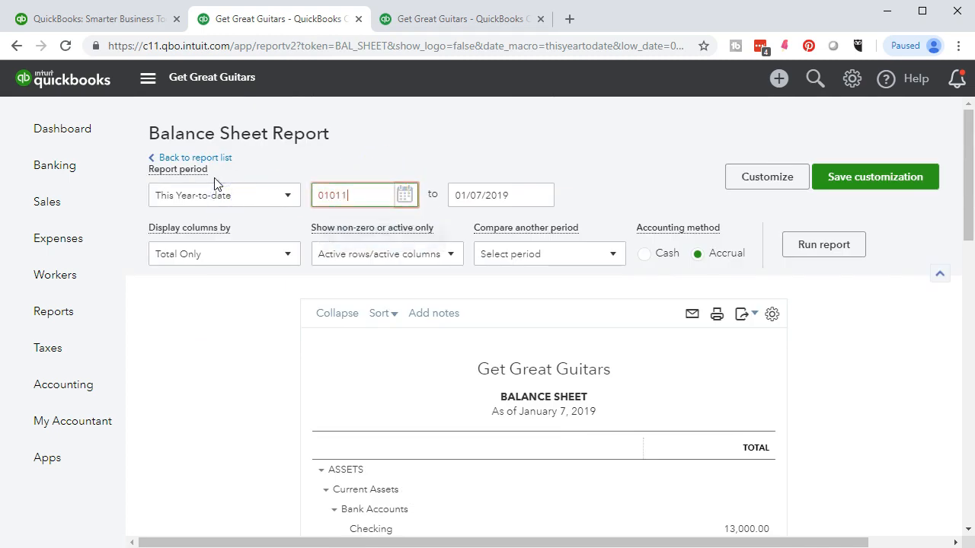
{"action": "key", "text": "Tab"}
{"action": "type", "text": "12/31/2019"}
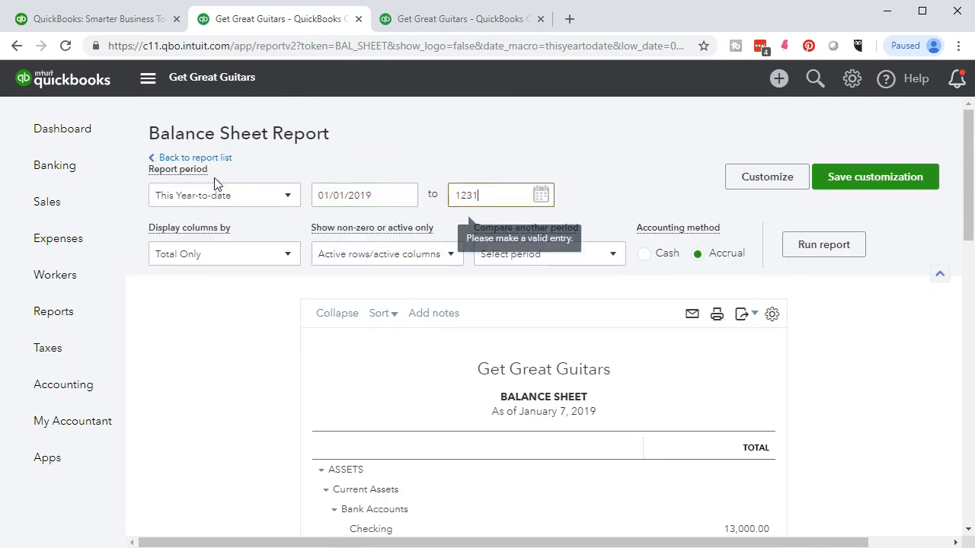
{"action": "key", "text": "Tab"}
{"action": "left_click", "coordinate": [822, 249]}
{"action": "scroll", "coordinate": [827, 250], "scroll_direction": "down", "scroll_amount": 3}
{"action": "scroll", "coordinate": [830, 249], "scroll_direction": "down", "scroll_amount": 1}
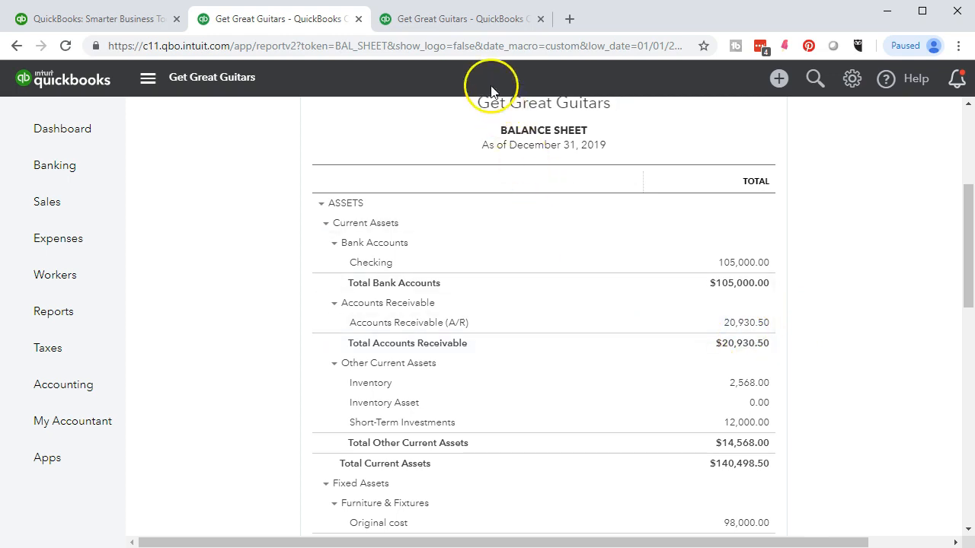
Return to the Customer Balance Detail report and check the Anderson Guitars invoice dated 01/12/2019.
{"action": "left_click", "coordinate": [450, 23]}
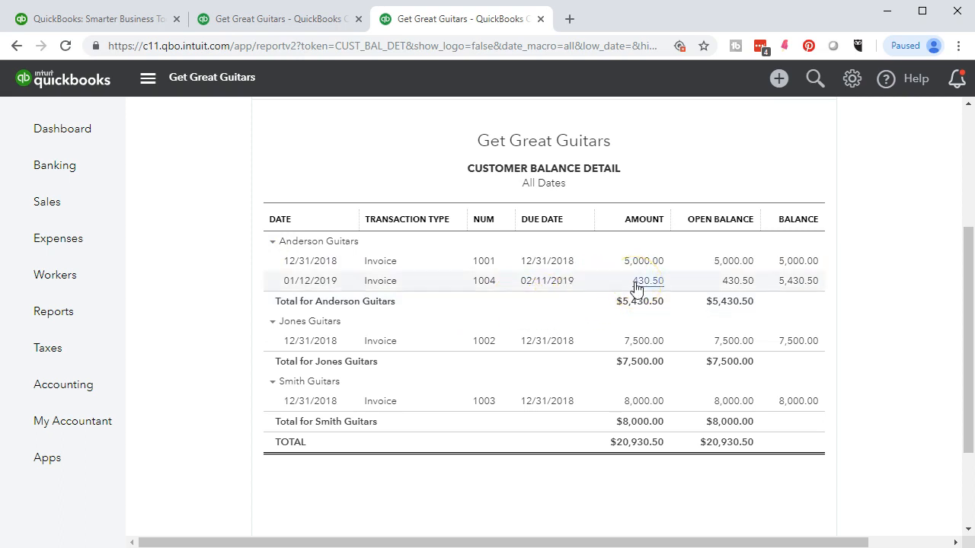
{"action": "left_click", "coordinate": [719, 289]}
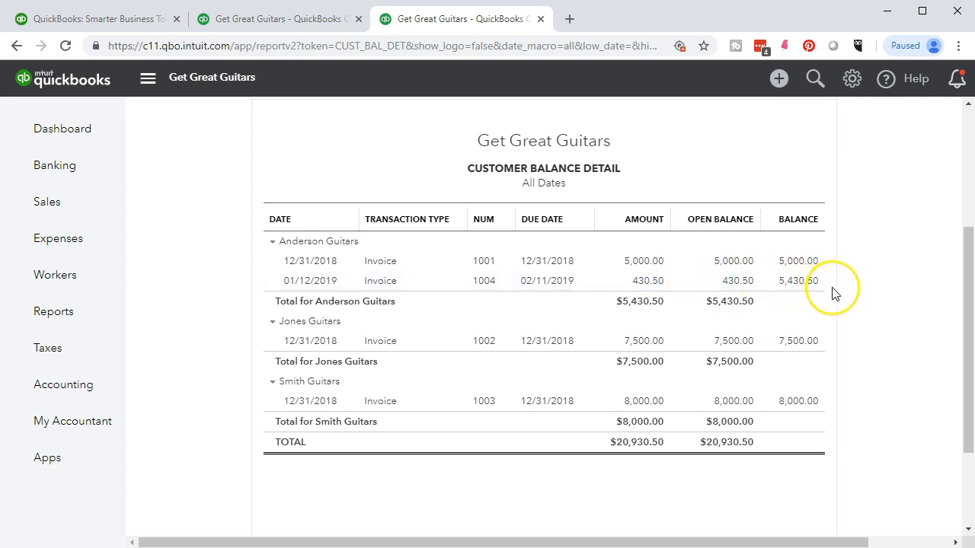